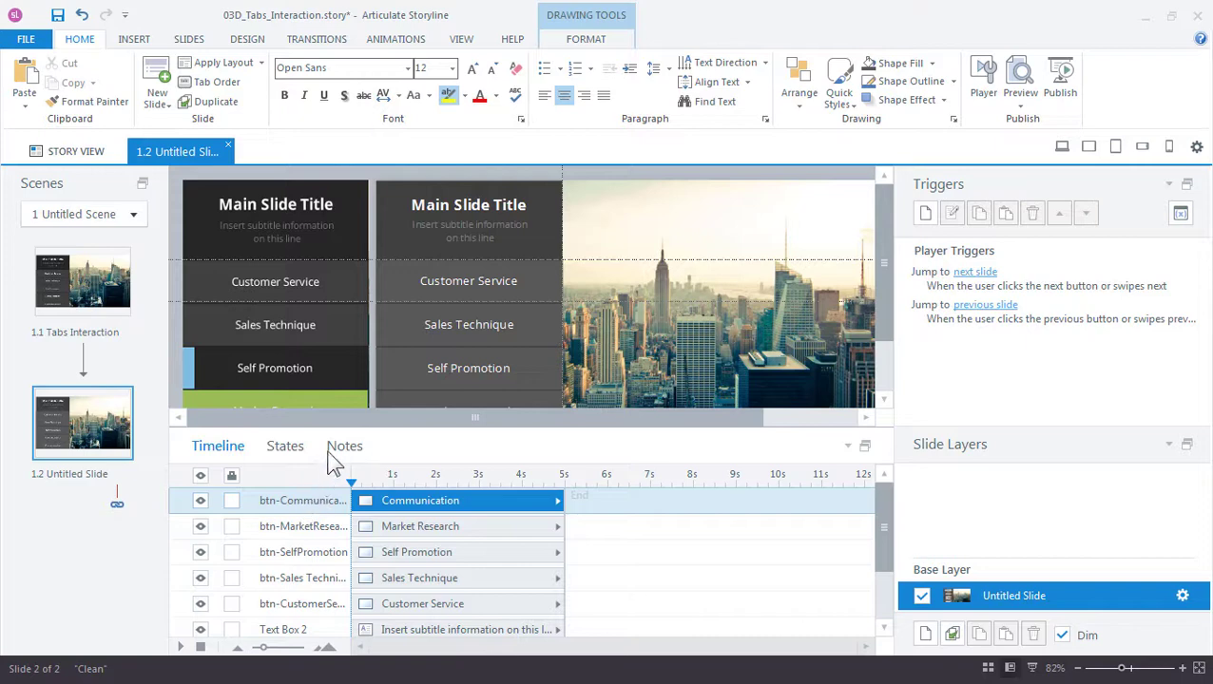
# Step: Enlarge the stage area, select the Customer Service button, and display its States panel showing only Normal
pyautogui.moveTo(338, 428); pyautogui.dragTo(331, 513)
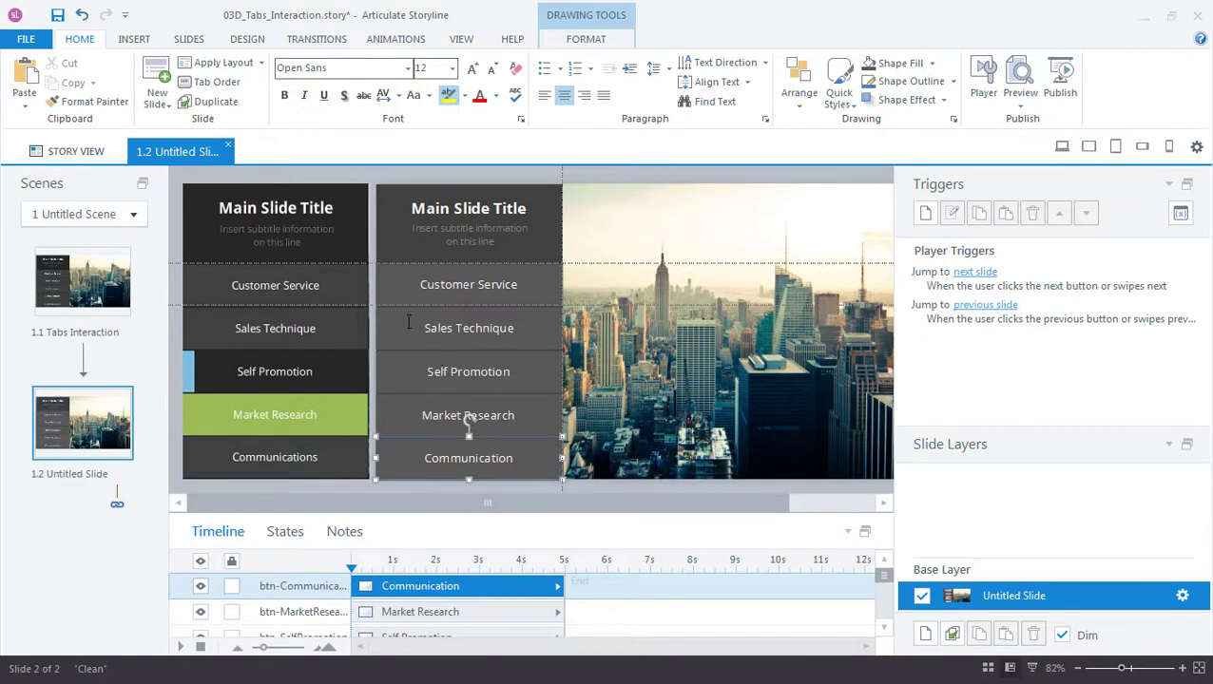
pyautogui.click(390, 287)
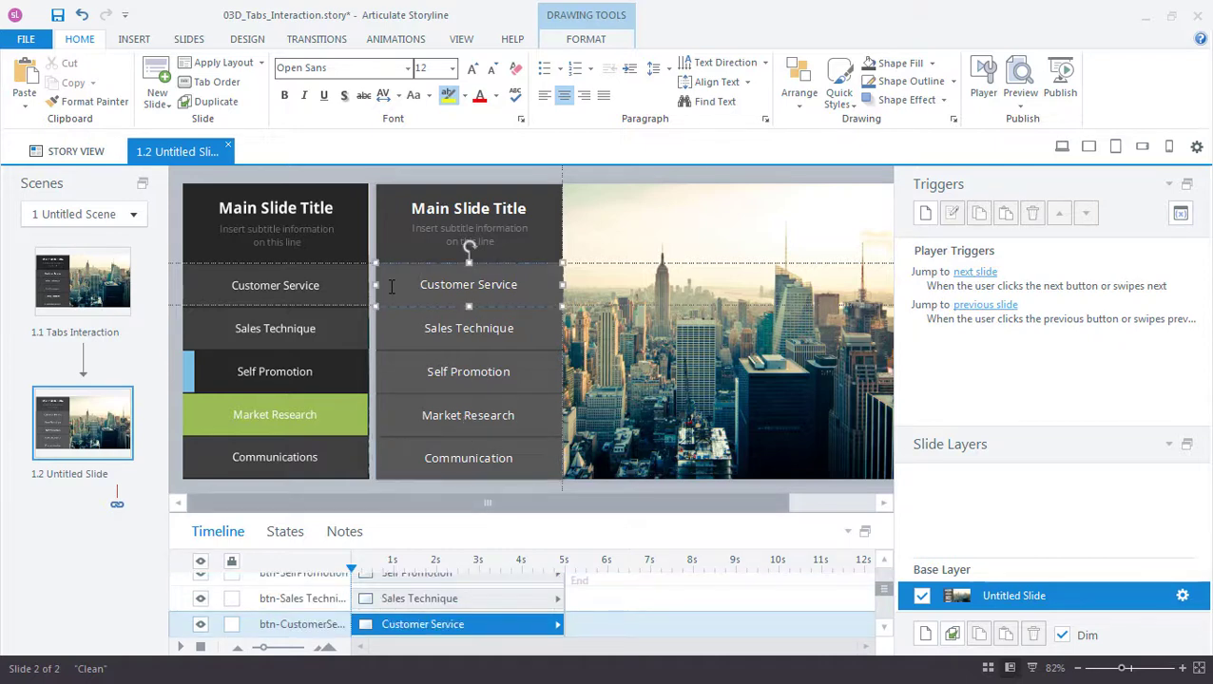
pyautogui.click(287, 535)
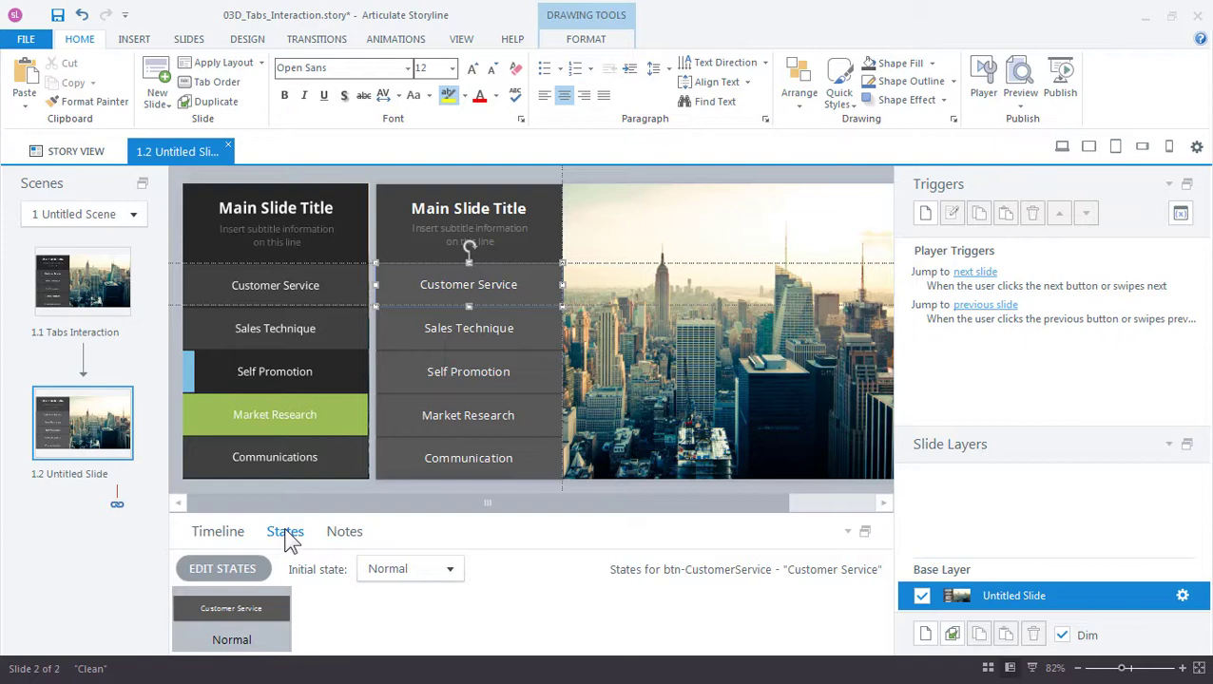
# Step: Add a new state named Hover, chosen from the built-in names, to the Customer Service button
pyautogui.click(257, 571)
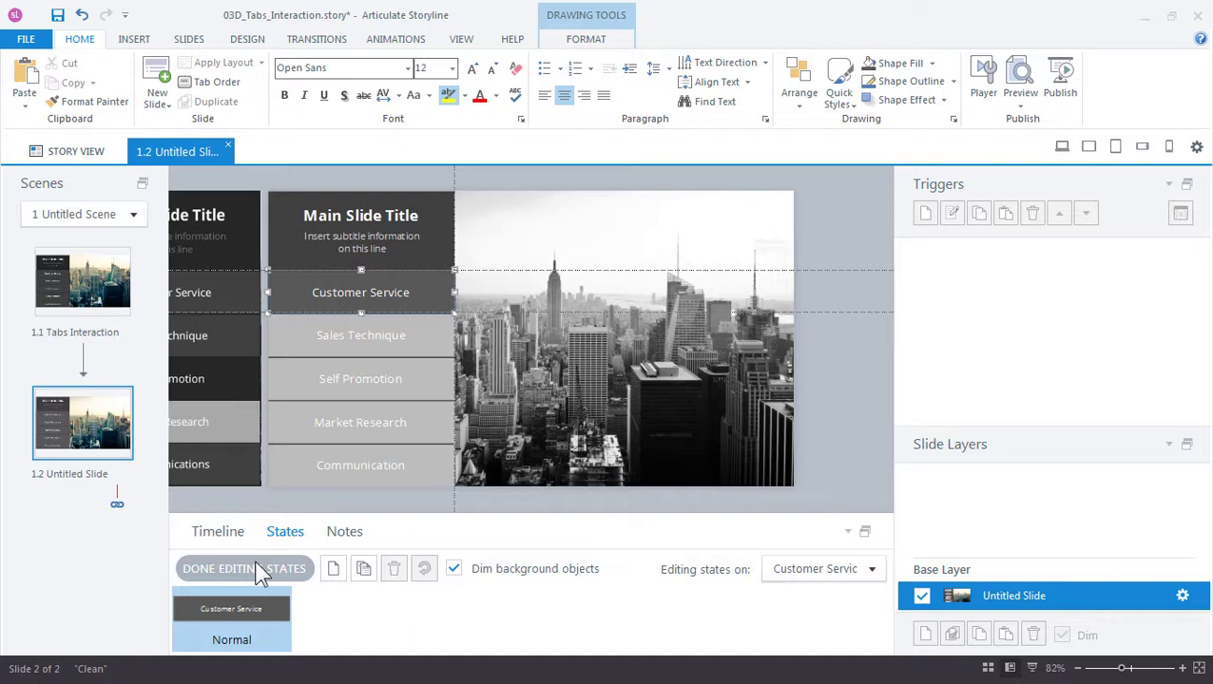
pyautogui.click(332, 569)
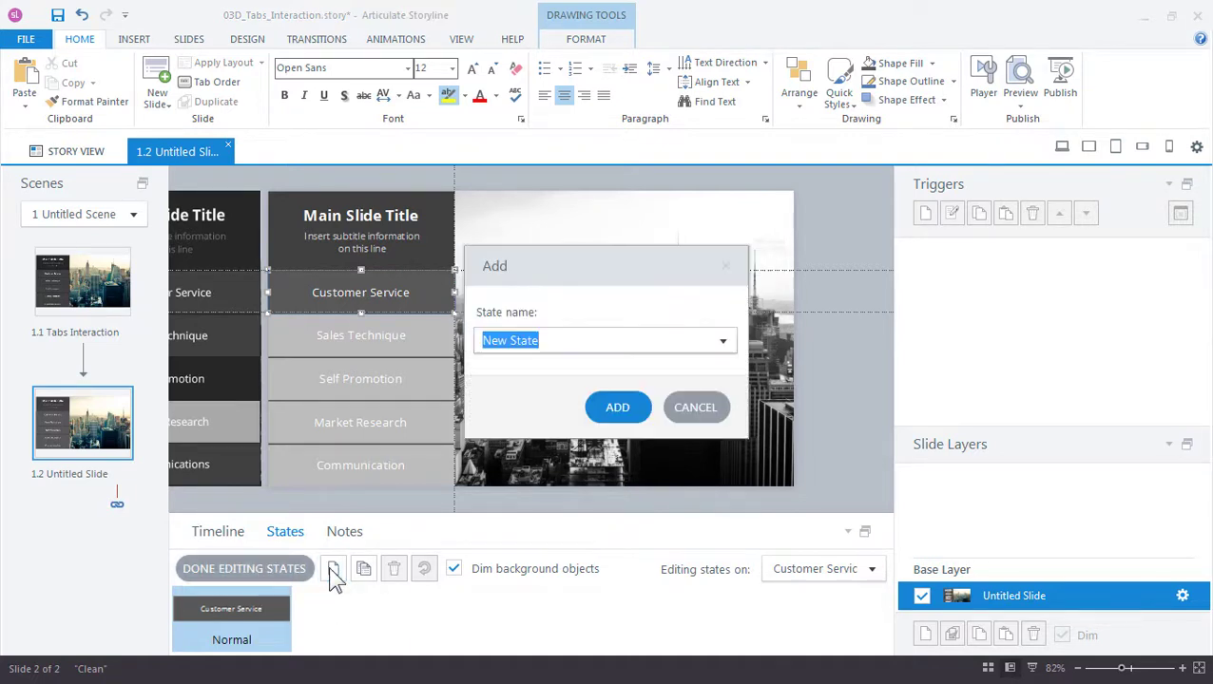
pyautogui.click(720, 340)
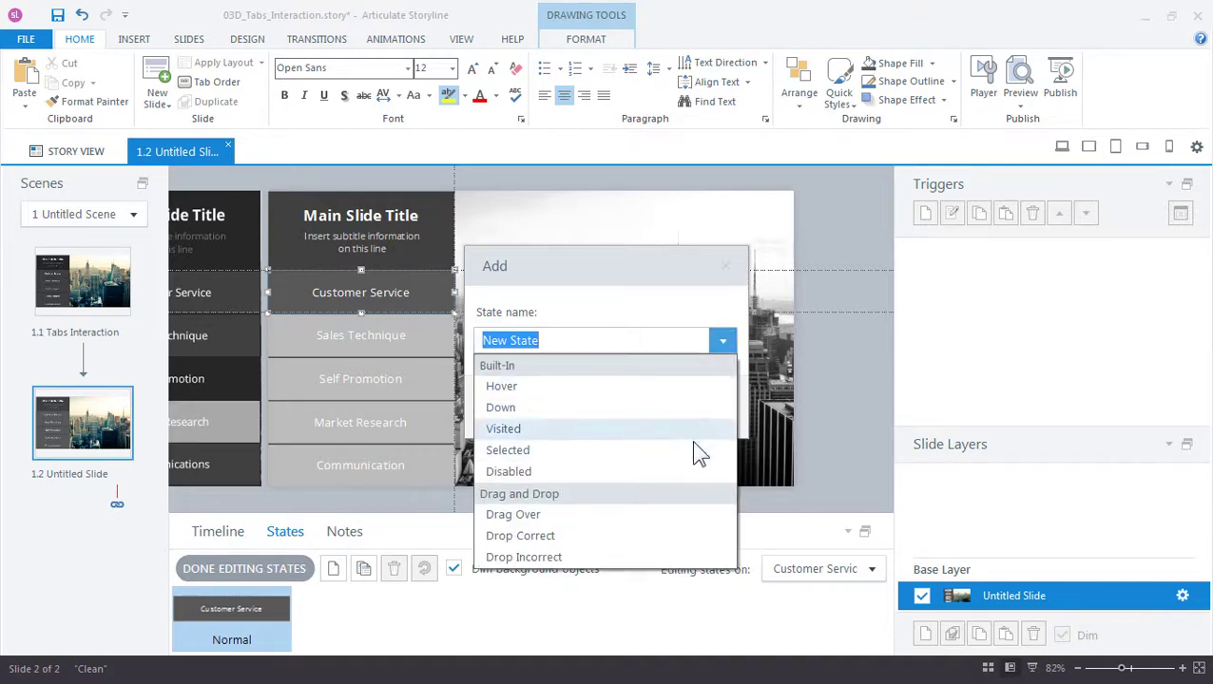
pyautogui.click(721, 341)
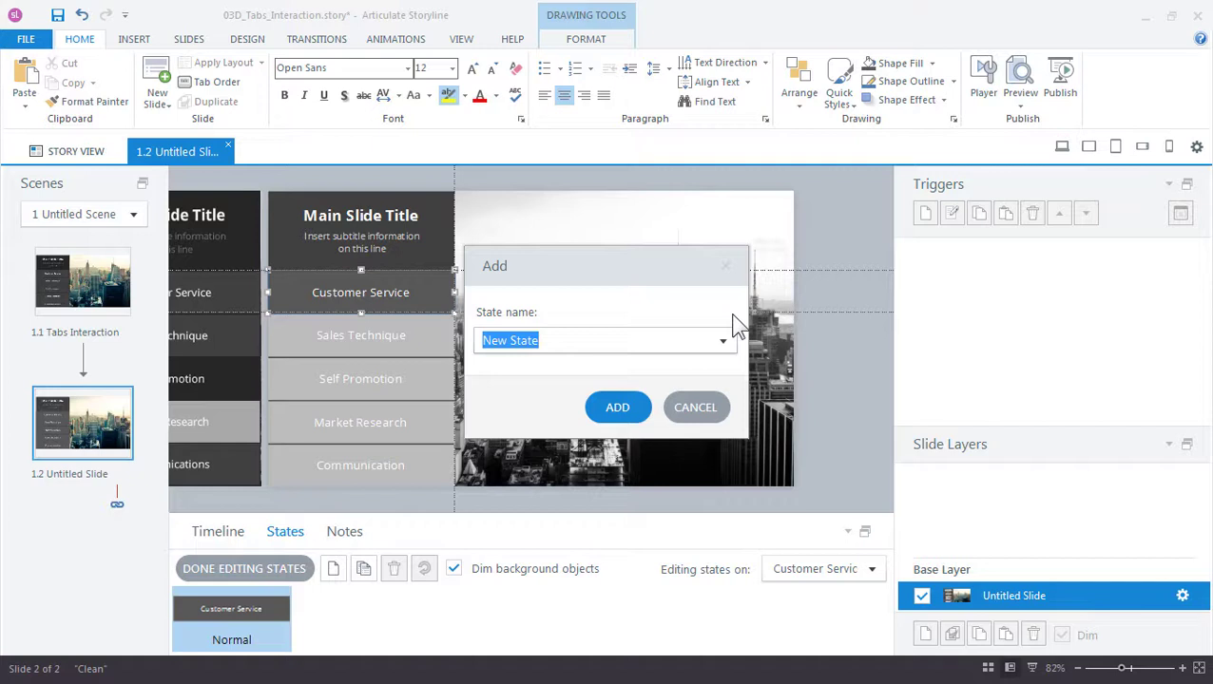
pyautogui.moveTo(538, 340); pyautogui.dragTo(480, 340)
pyautogui.click(719, 344)
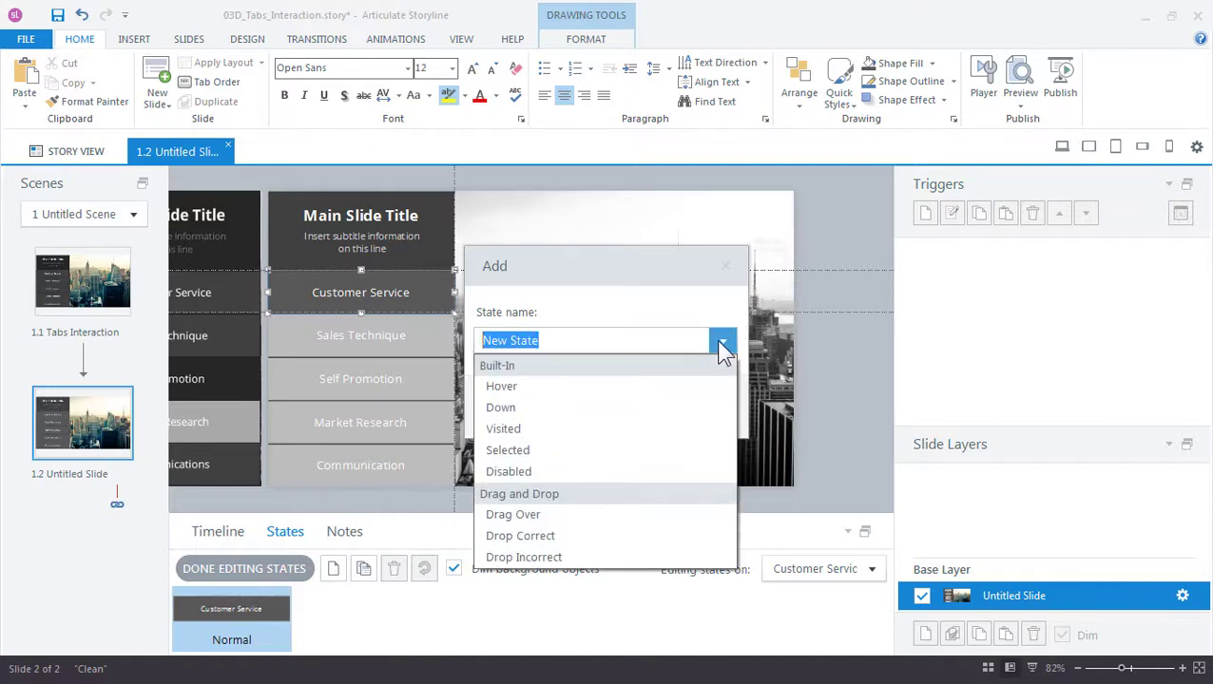
pyautogui.click(697, 388)
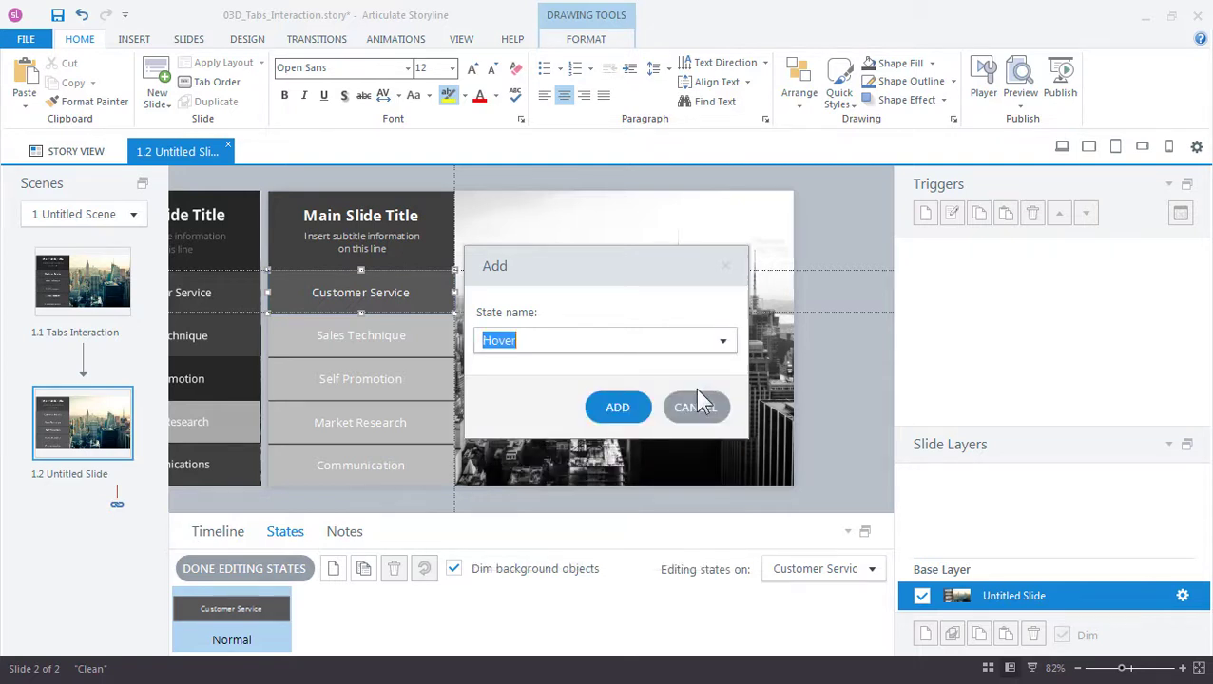
pyautogui.click(621, 406)
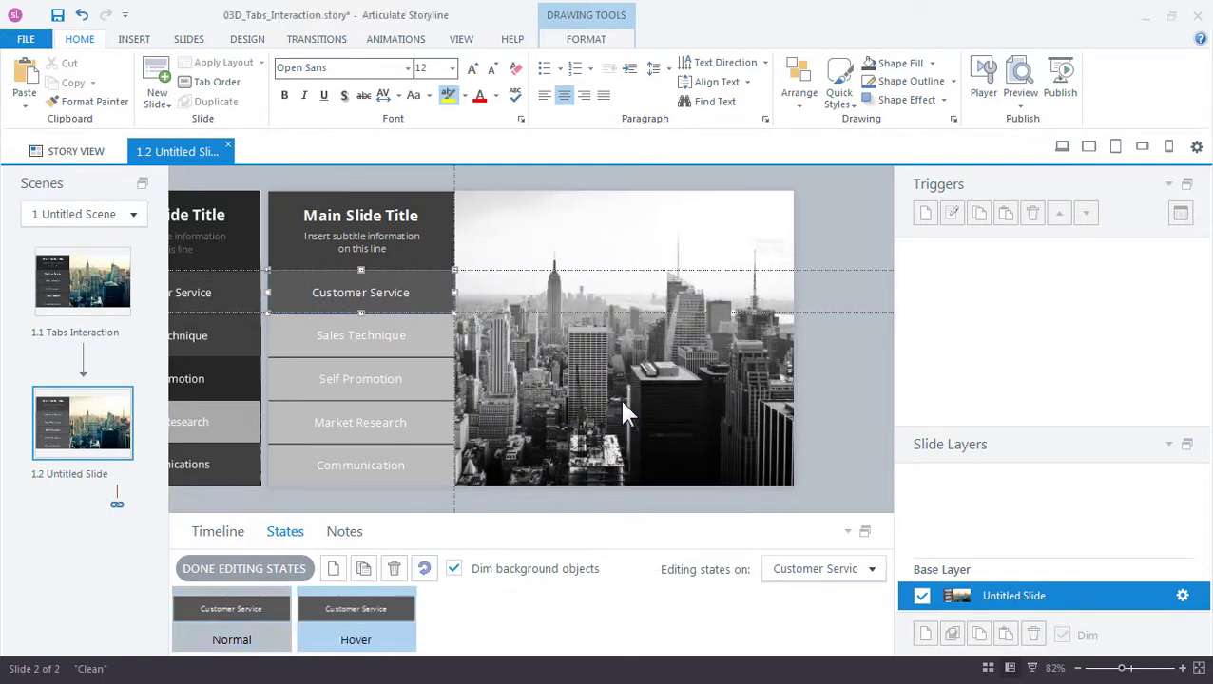
pyautogui.click(243, 611)
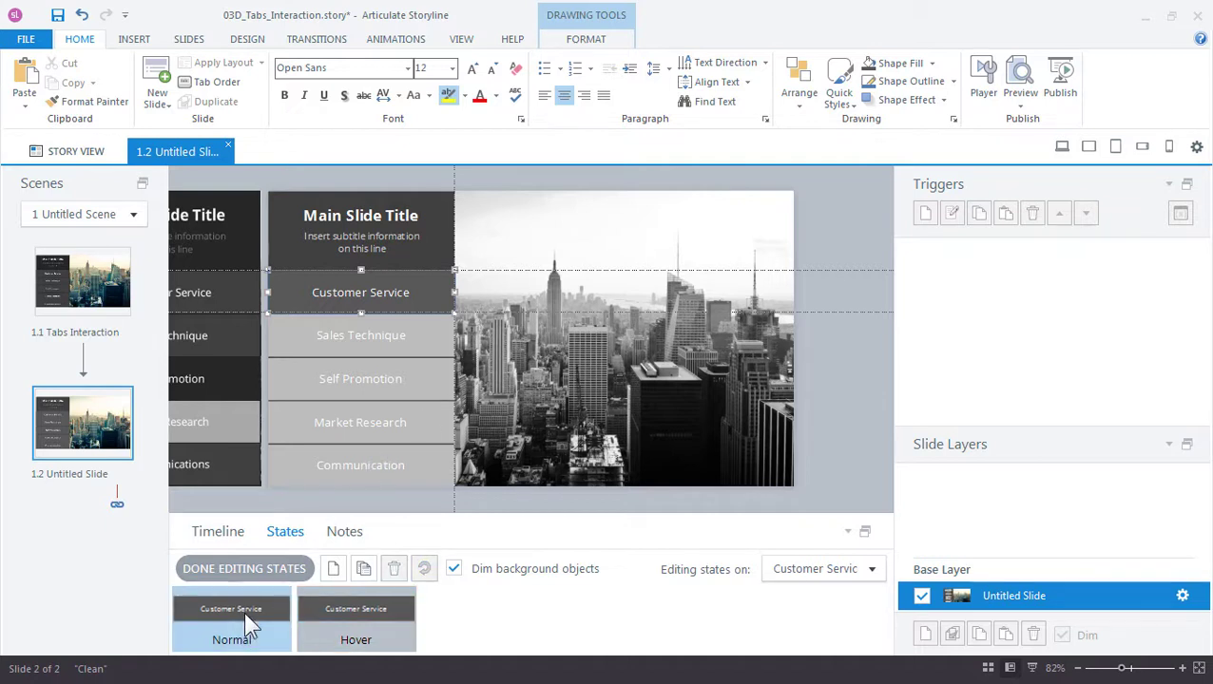
# Step: In the Hover state, turn off Dim background objects and give the Customer Service button a green Shape Fill
pyautogui.click(322, 607)
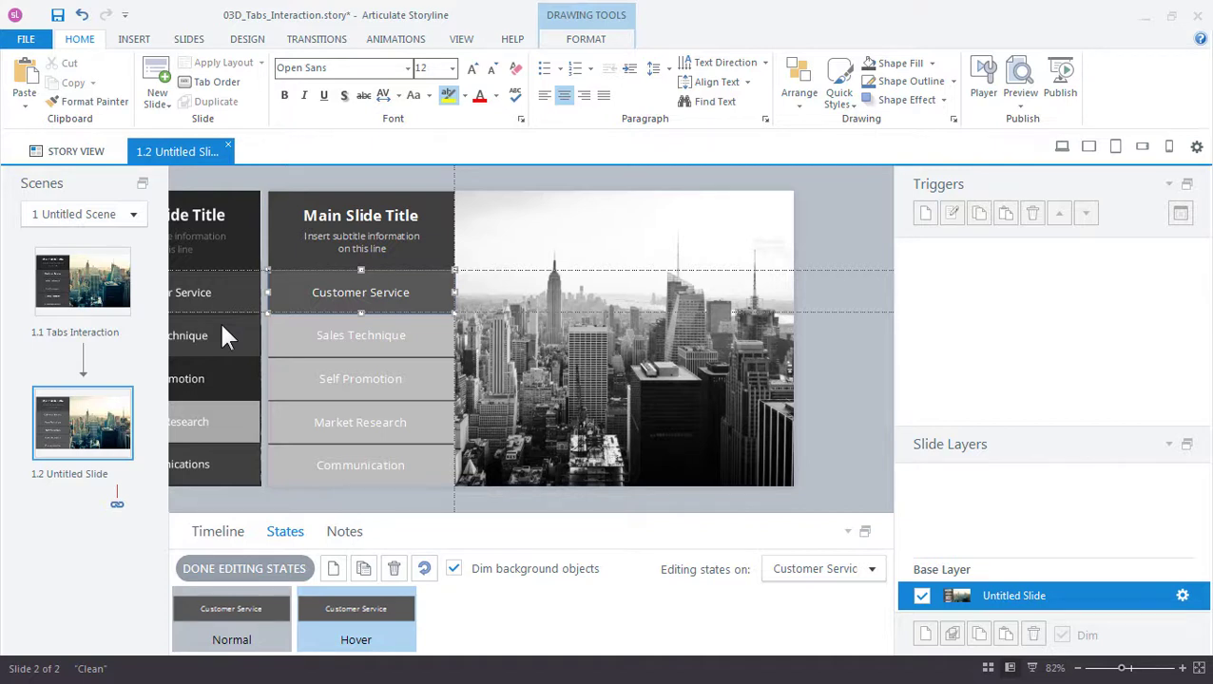
pyautogui.click(454, 569)
pyautogui.click(455, 569)
pyautogui.click(454, 569)
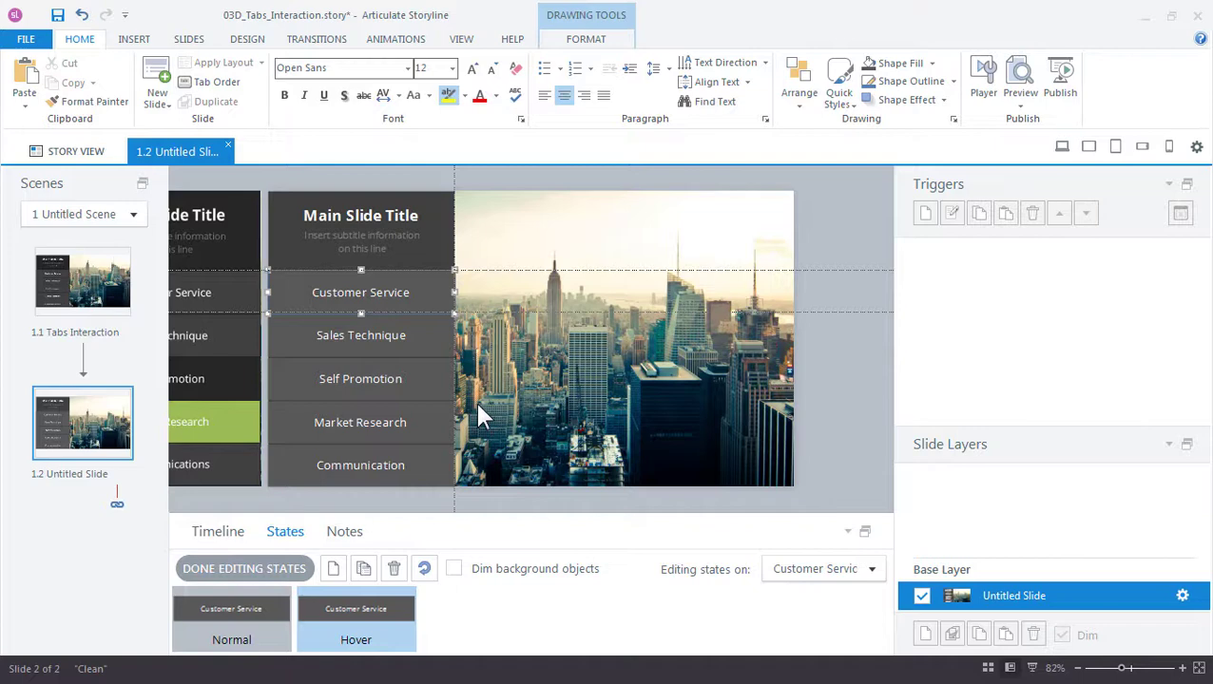
pyautogui.click(434, 287)
pyautogui.click(608, 41)
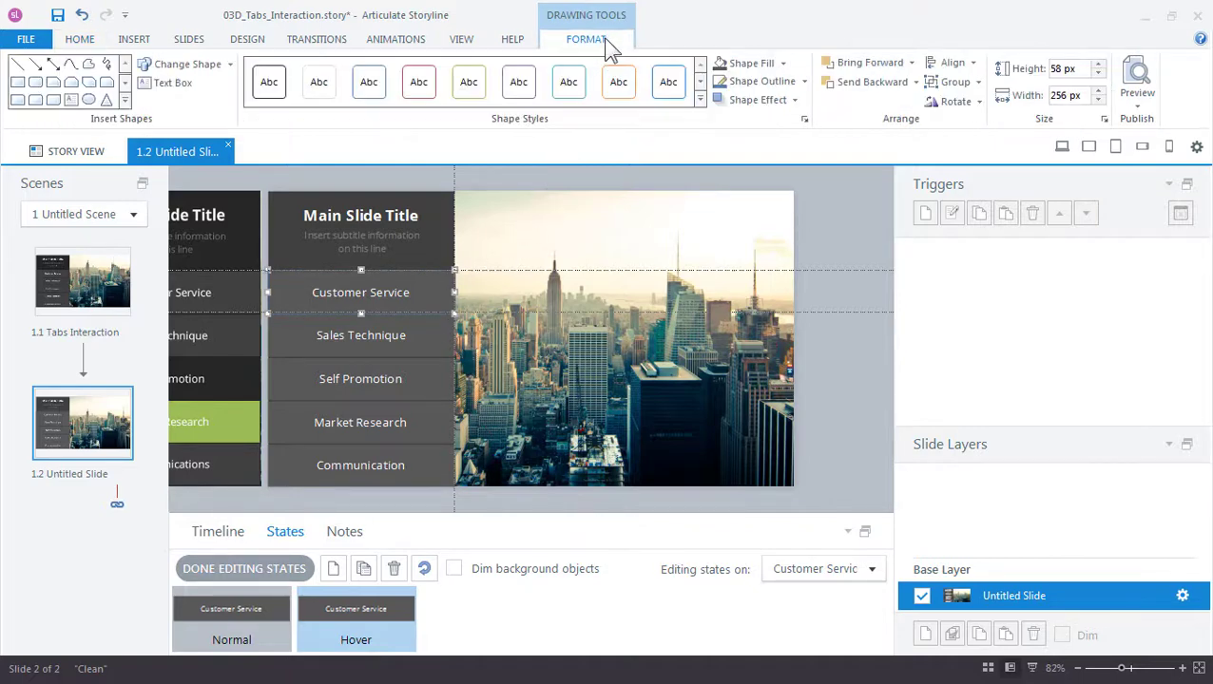
pyautogui.click(780, 62)
pyautogui.click(808, 98)
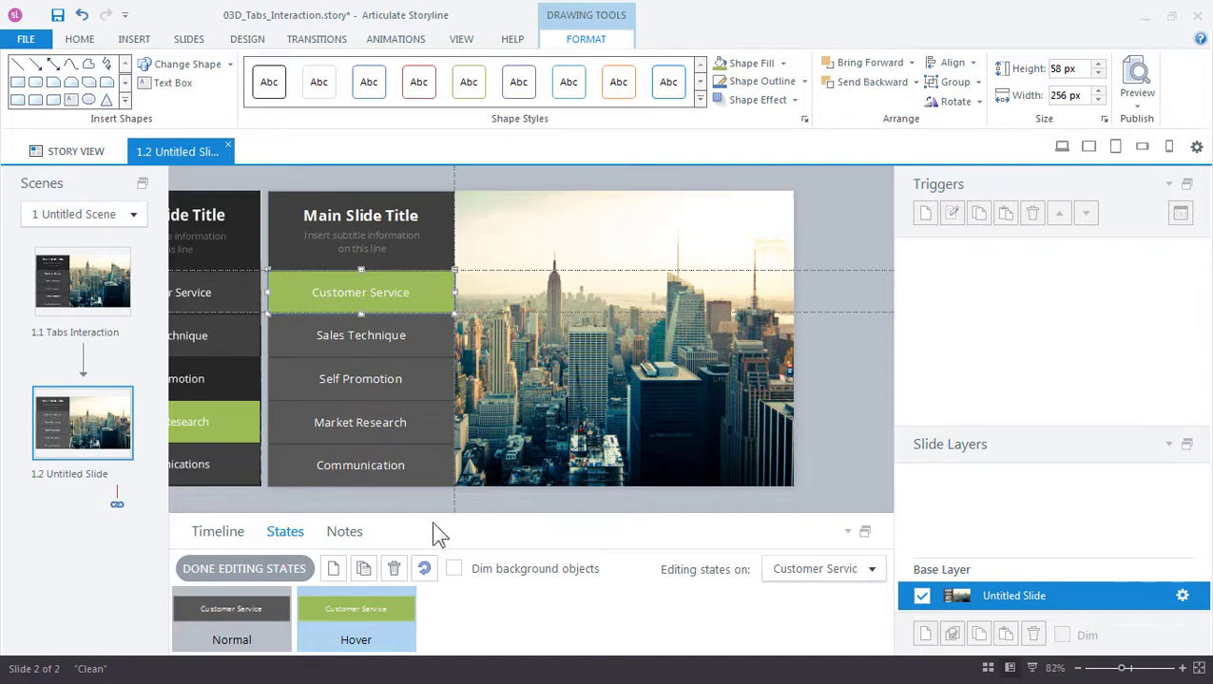
# Step: Add a new state named Visited to the Customer Service button
pyautogui.click(332, 569)
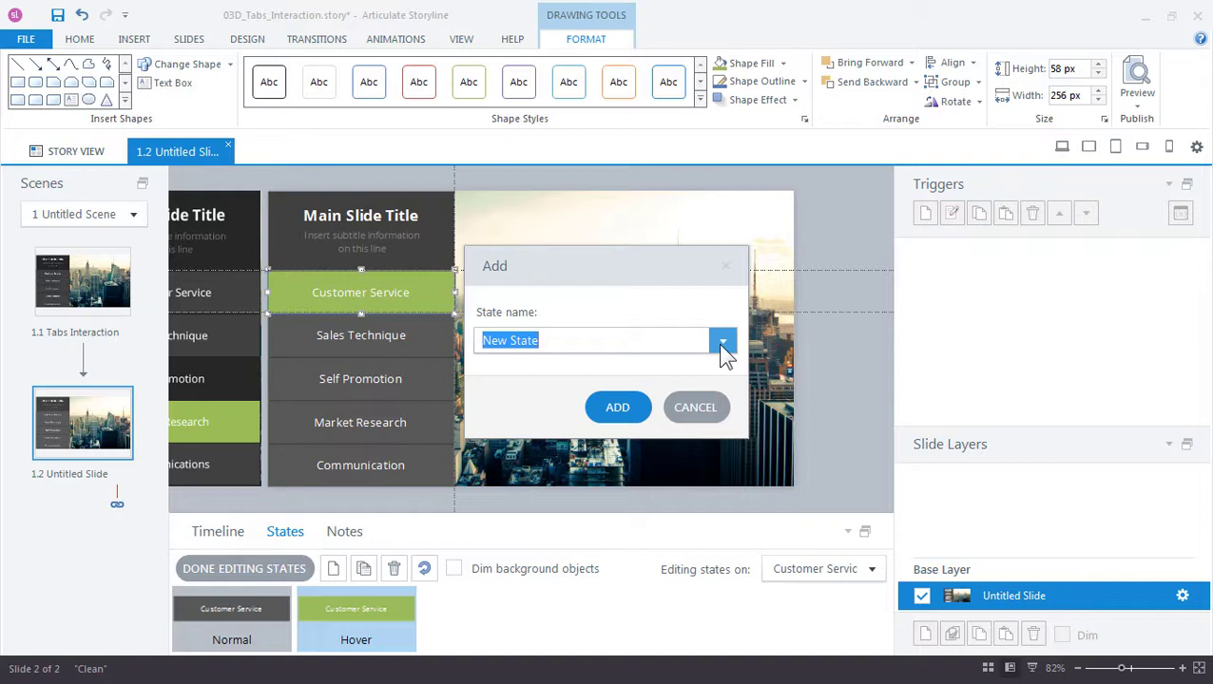
pyautogui.write('visited')
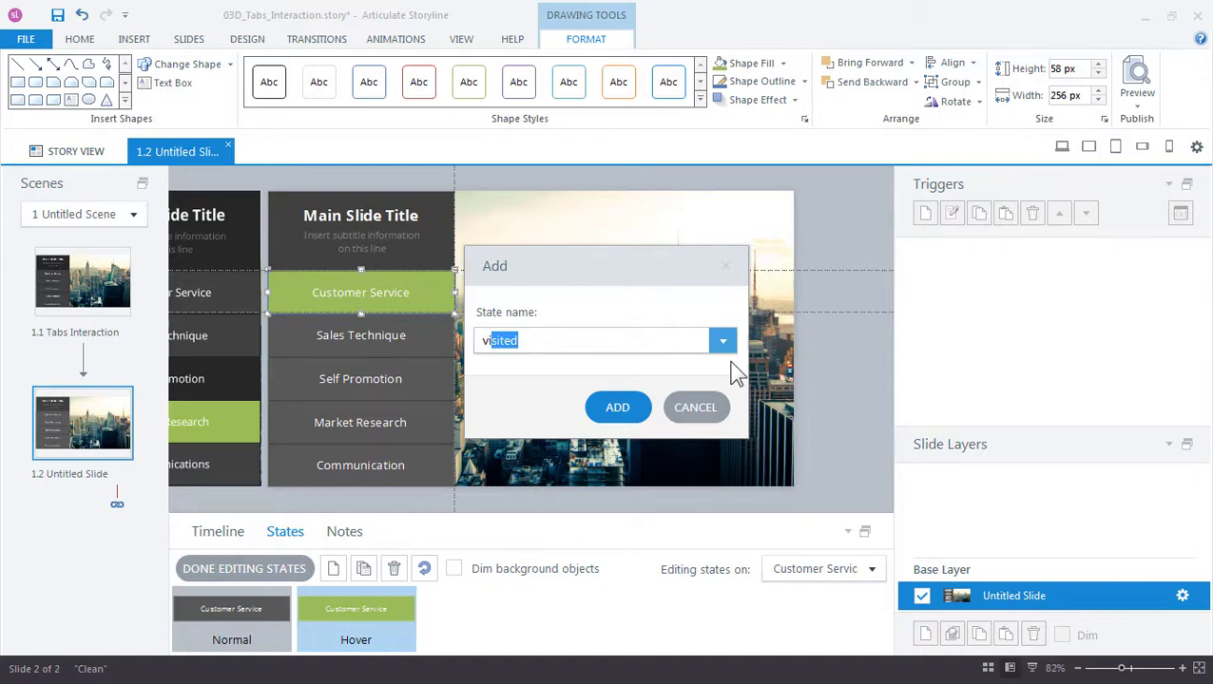
pyautogui.click(618, 410)
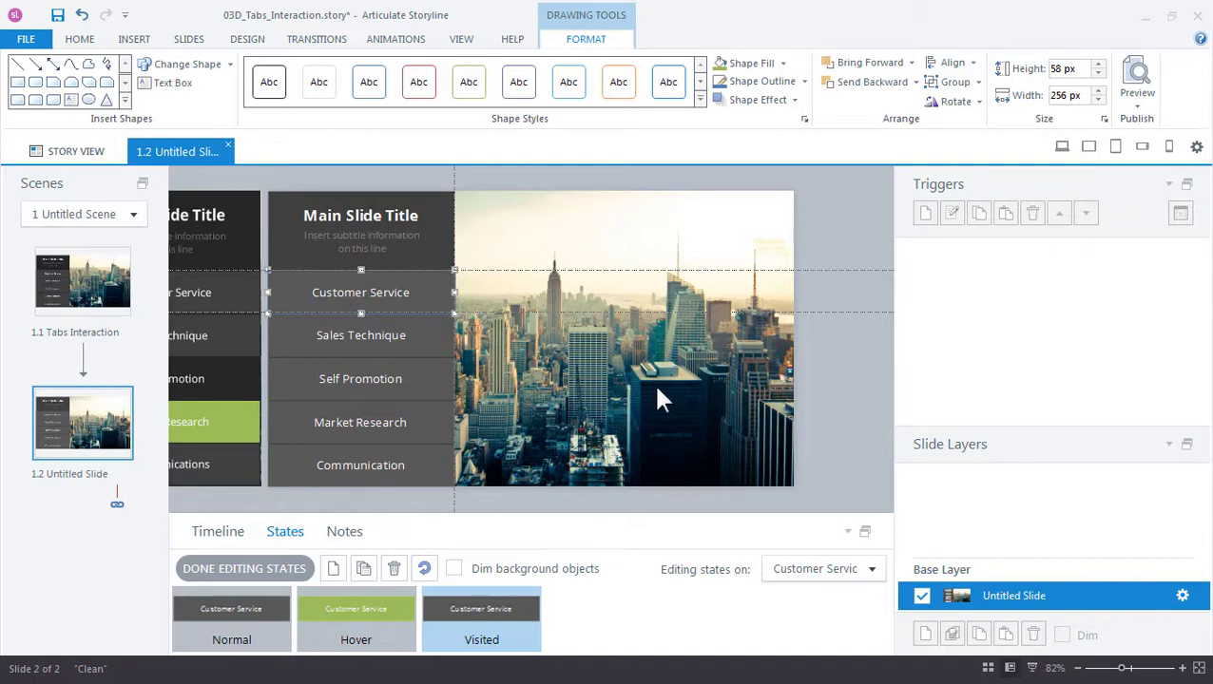
# Step: Give the Customer Service button a near-black Shape Fill in its Visited state
pyautogui.click(782, 62)
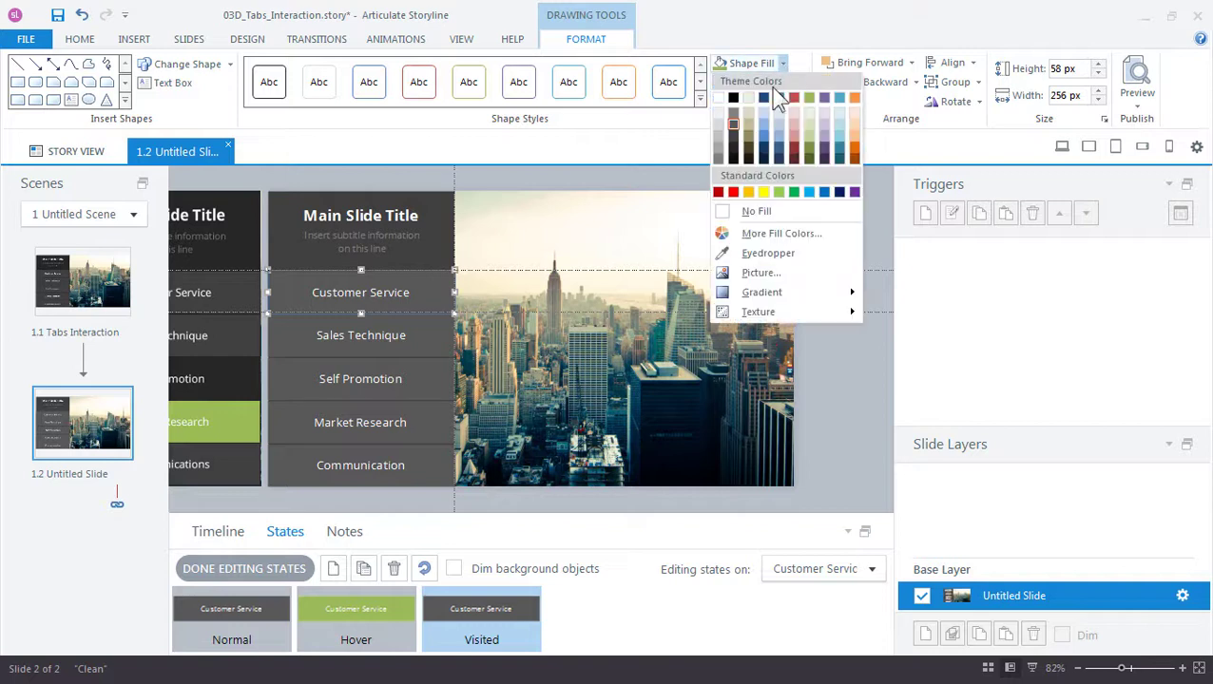
pyautogui.click(734, 142)
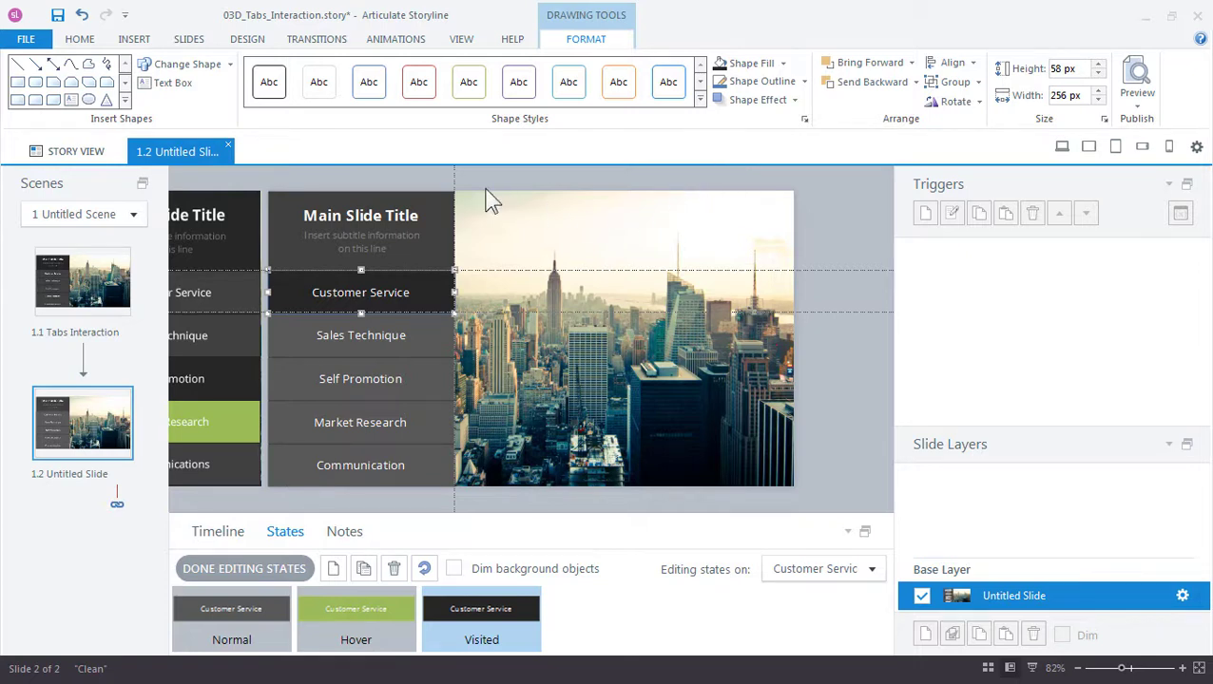
# Step: In the Visited state, draw a blue rectangle over Customer Service and set it to No Outline
pyautogui.click(134, 39)
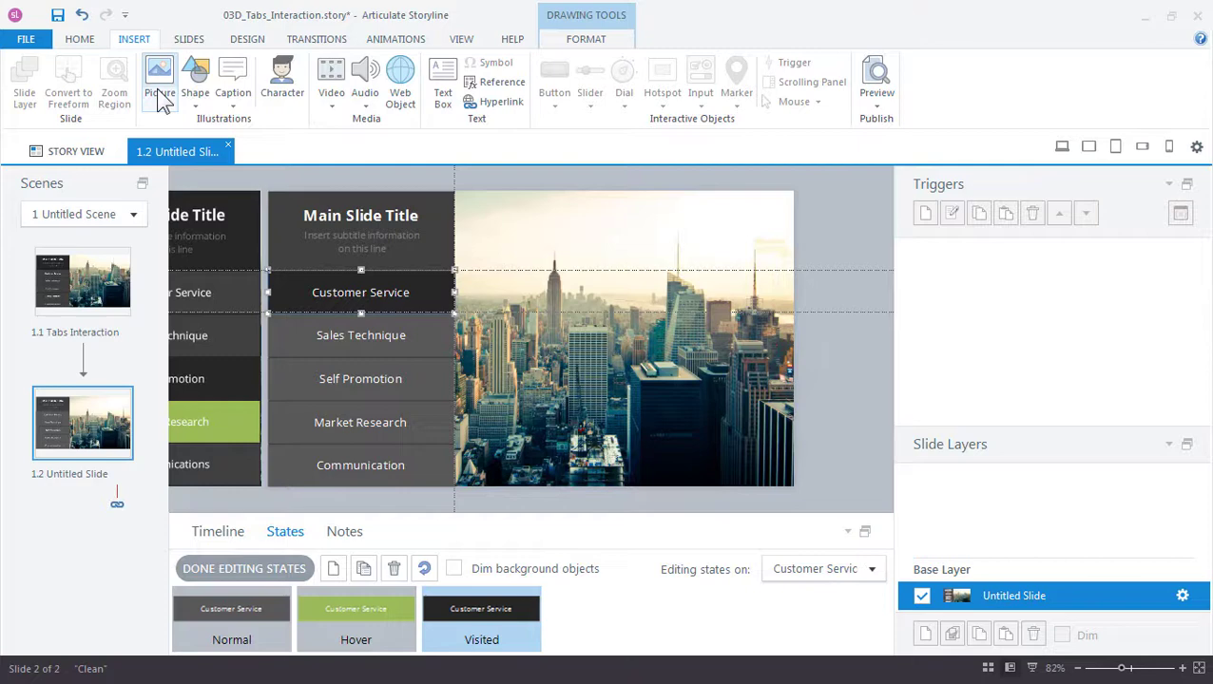
pyautogui.click(195, 103)
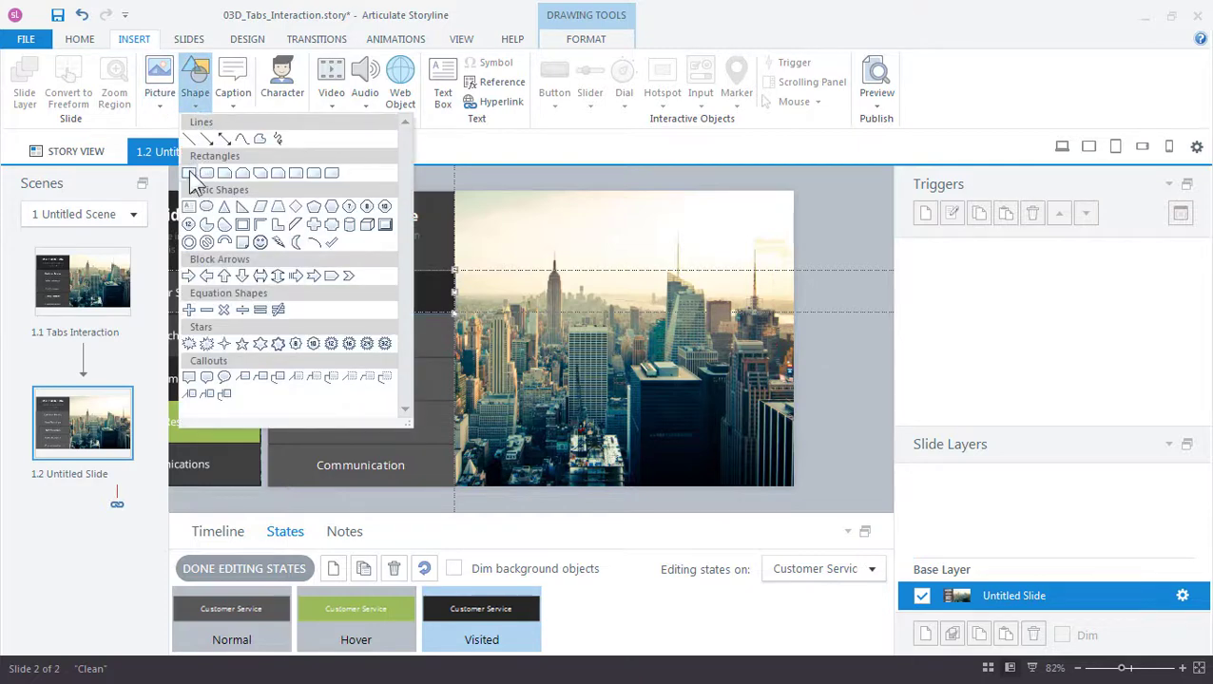
pyautogui.click(190, 173)
pyautogui.click(390, 298)
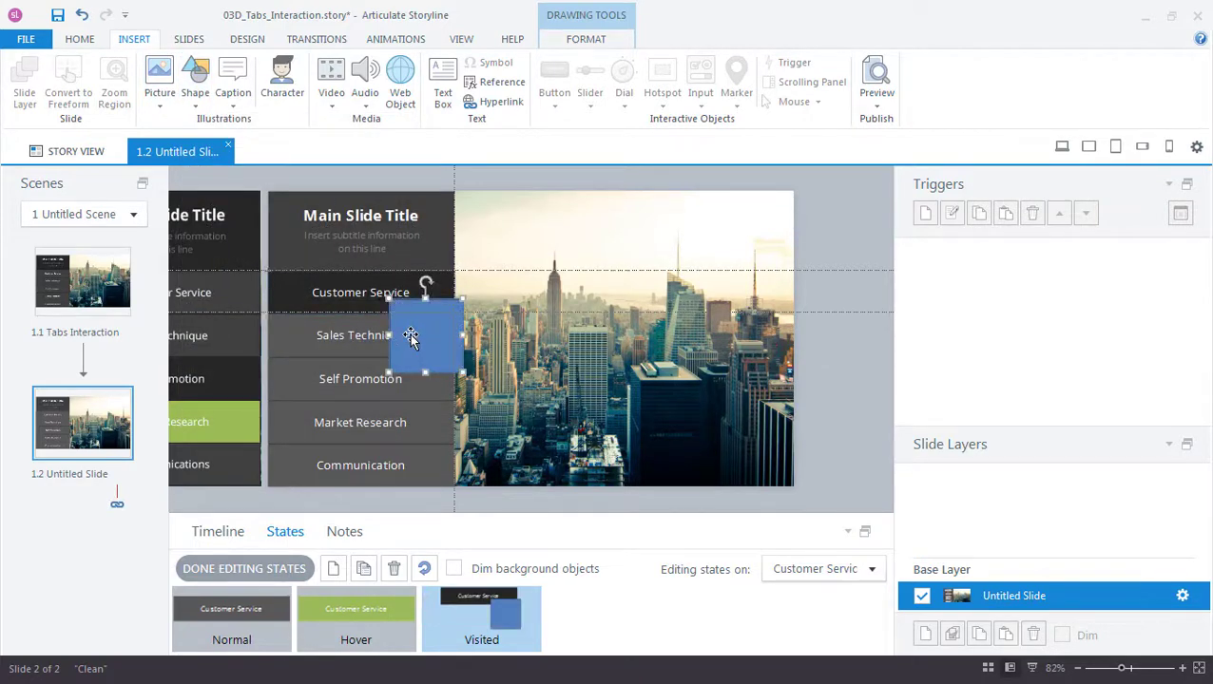
pyautogui.moveTo(410, 334); pyautogui.dragTo(376, 281)
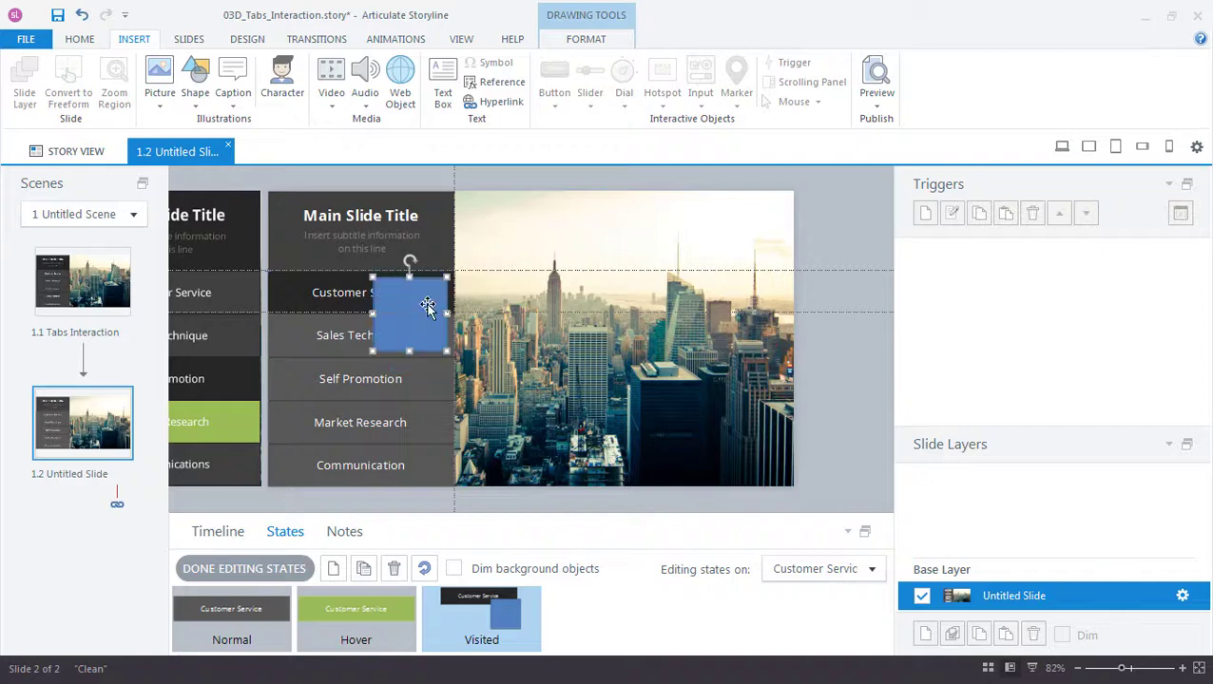
pyautogui.click(586, 39)
pyautogui.click(801, 80)
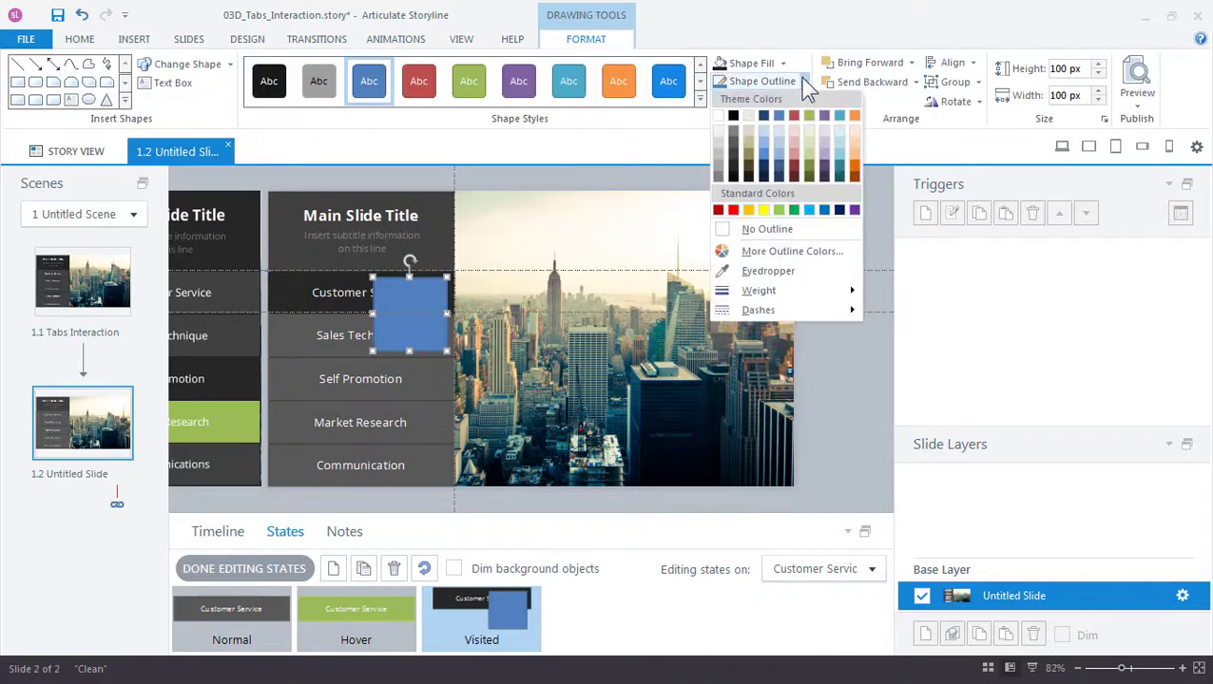
pyautogui.click(751, 228)
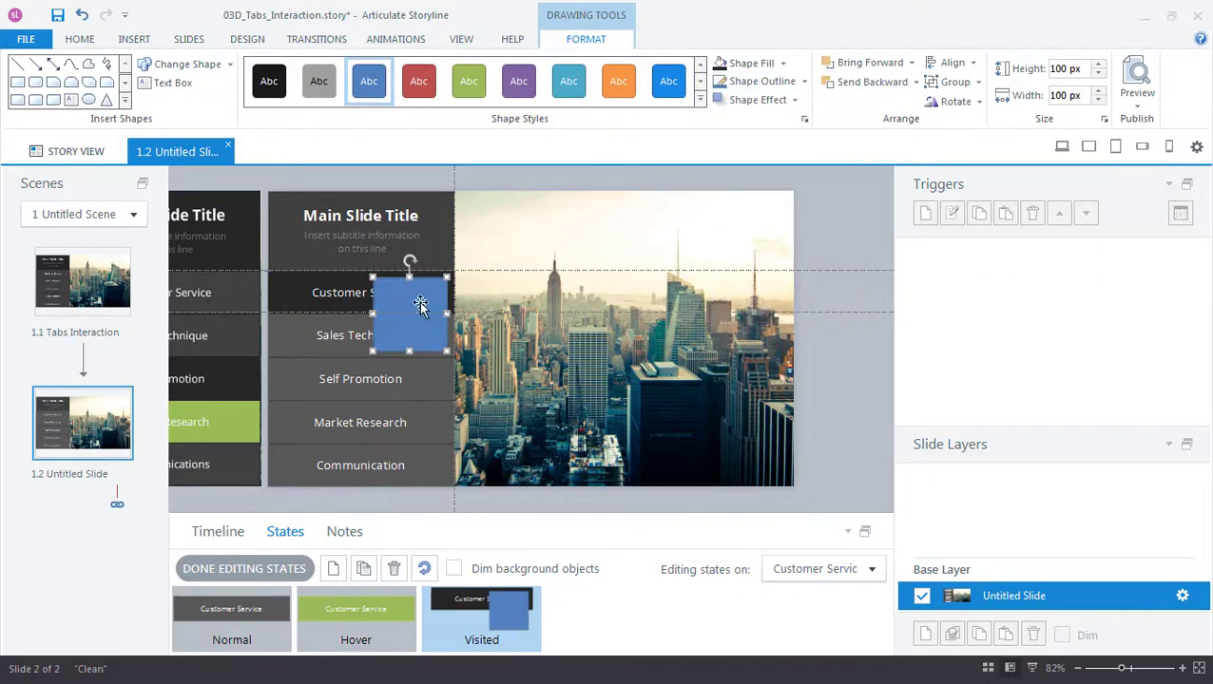
# Step: Resize the rectangle into a 24×58 px bar on the button's left edge and finish editing states
pyautogui.moveTo(419, 306); pyautogui.dragTo(314, 302)
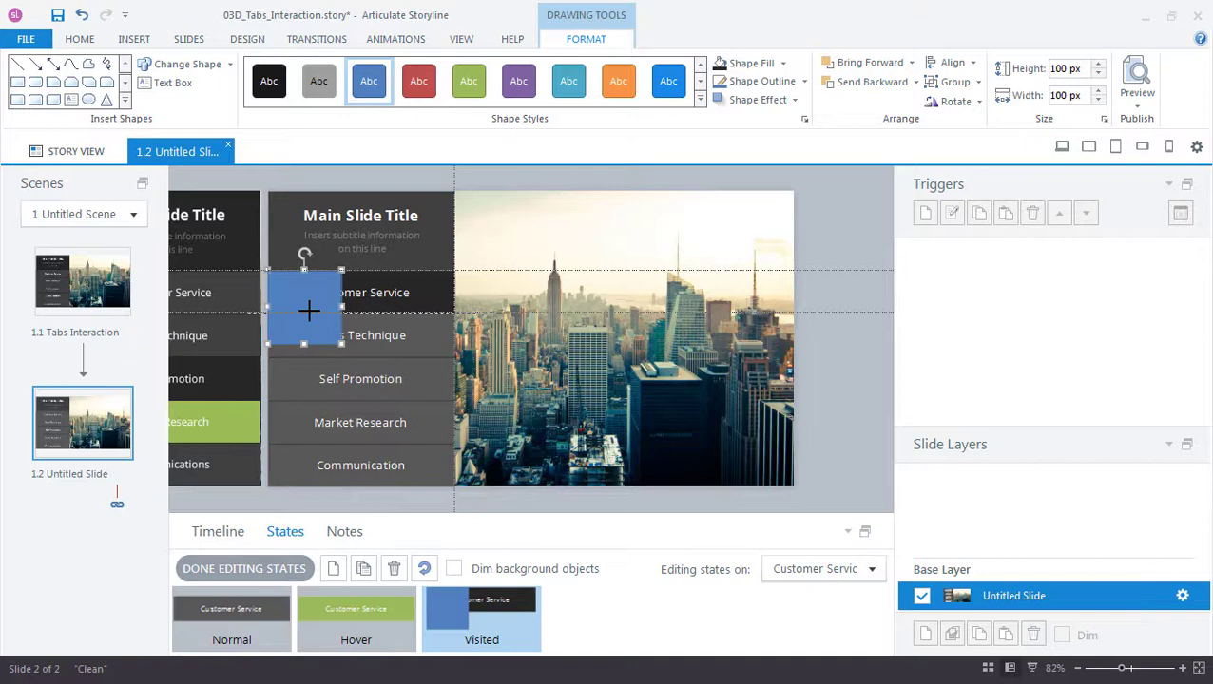
pyautogui.moveTo(304, 343); pyautogui.dragTo(304, 312)
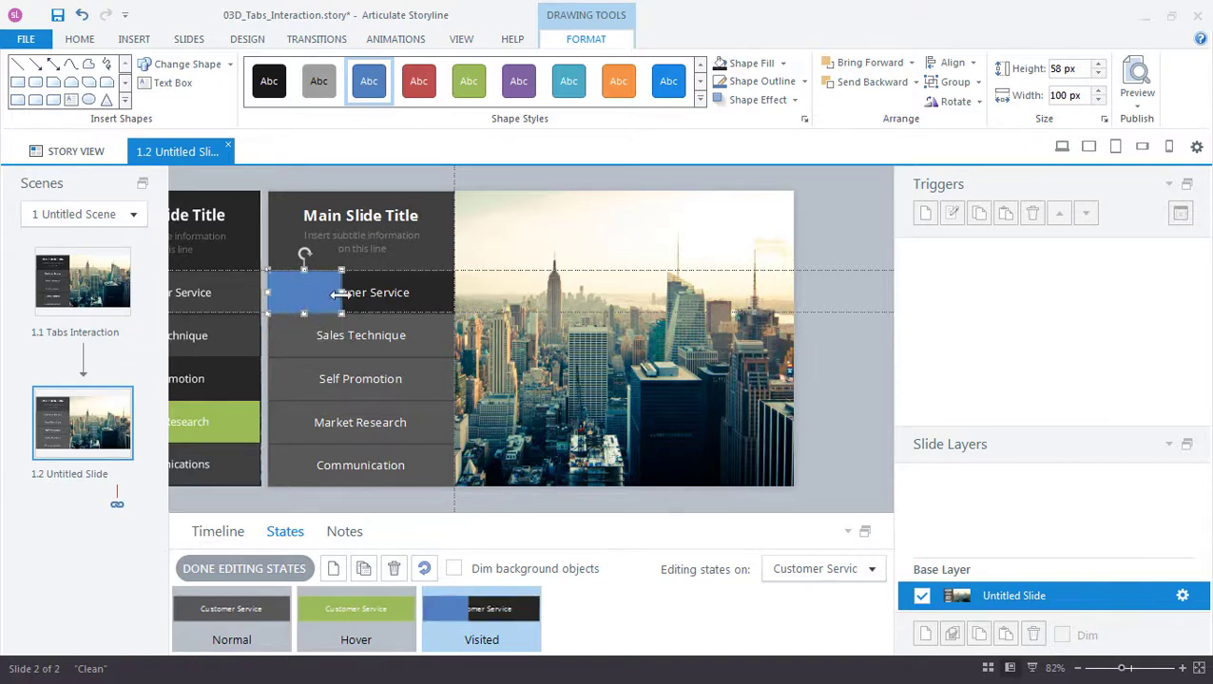
pyautogui.moveTo(280, 292); pyautogui.dragTo(285, 292)
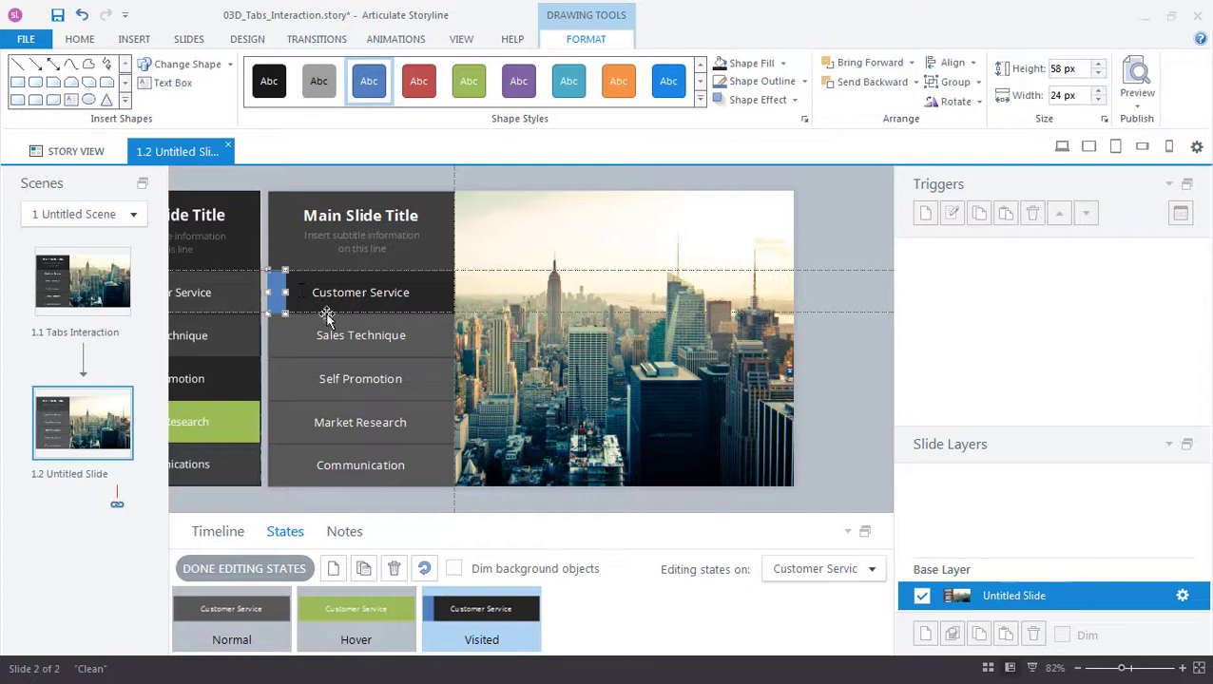
pyautogui.click(453, 568)
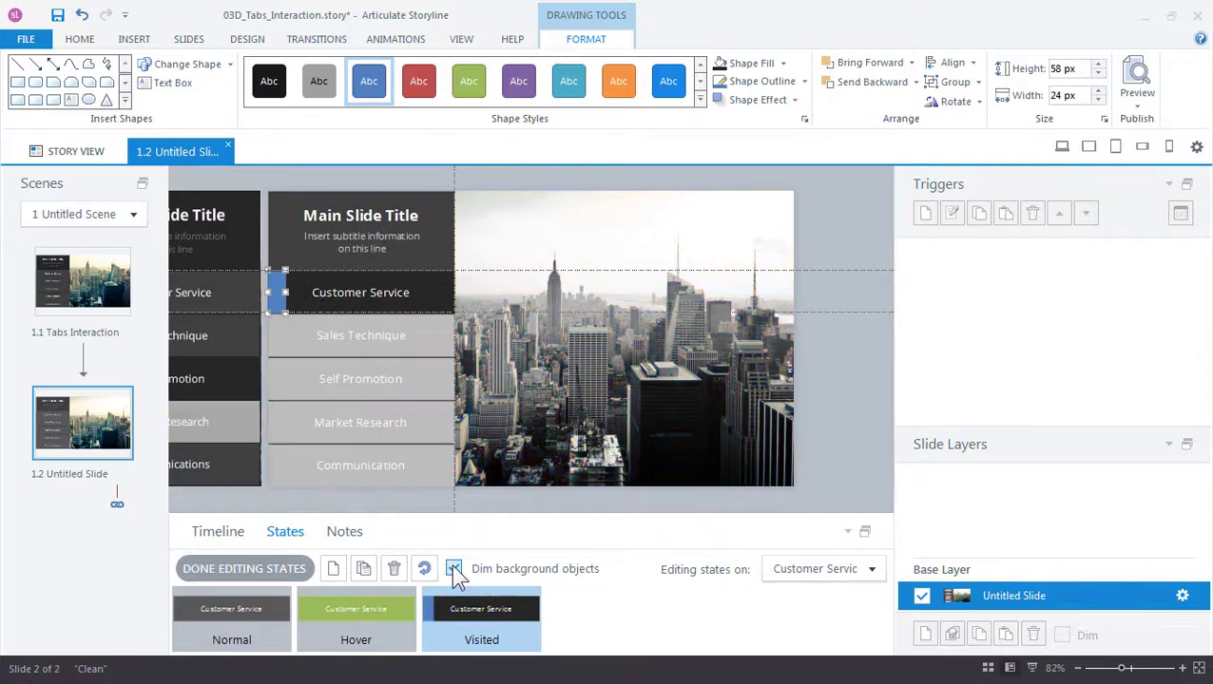
pyautogui.click(290, 570)
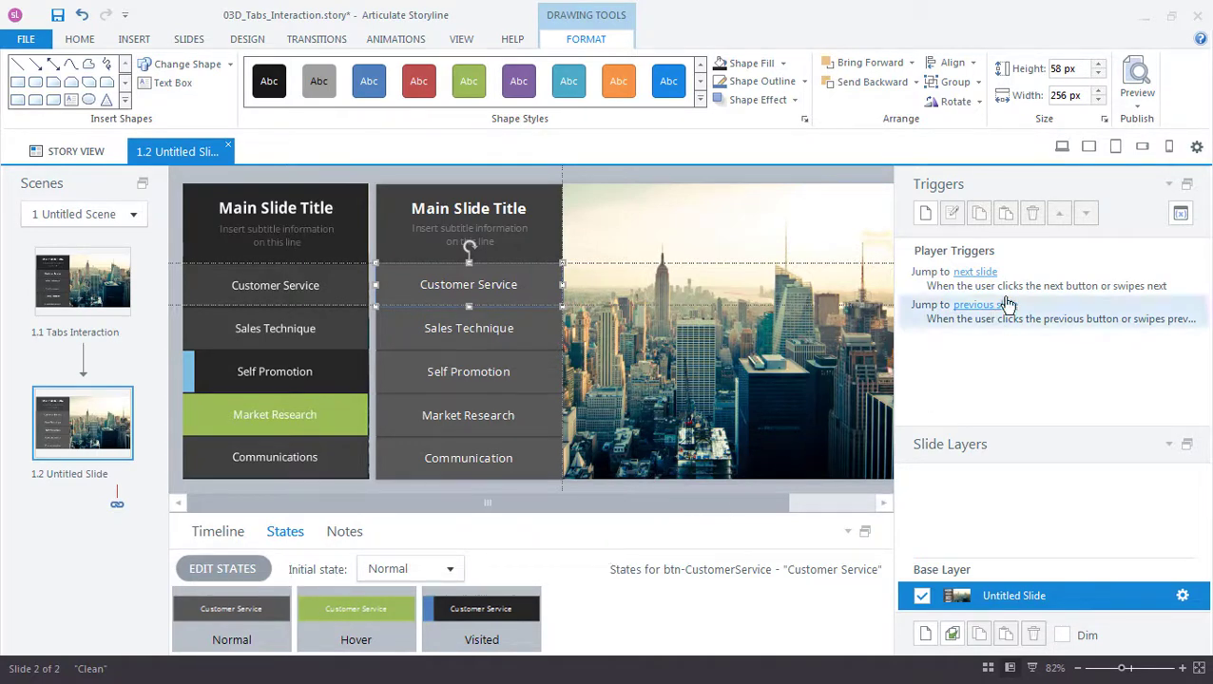
# Step: Preview this slide and click Customer Service to test its green hover and visited marker bar
pyautogui.click(1137, 104)
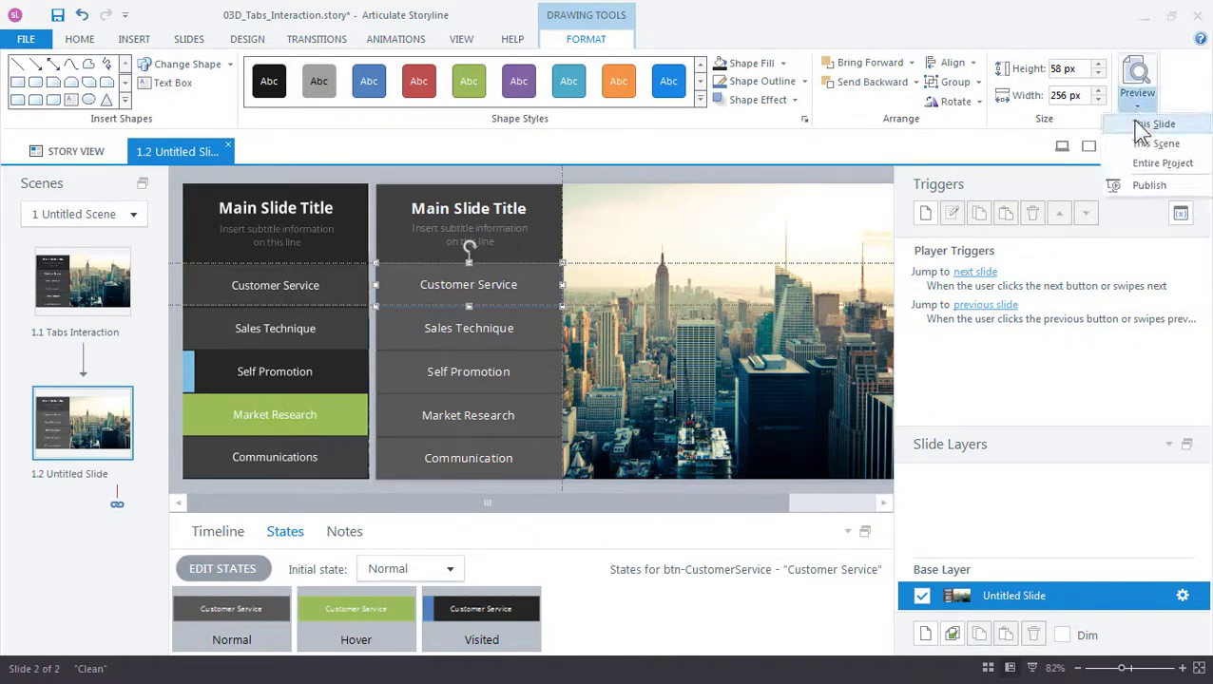
pyautogui.click(1145, 125)
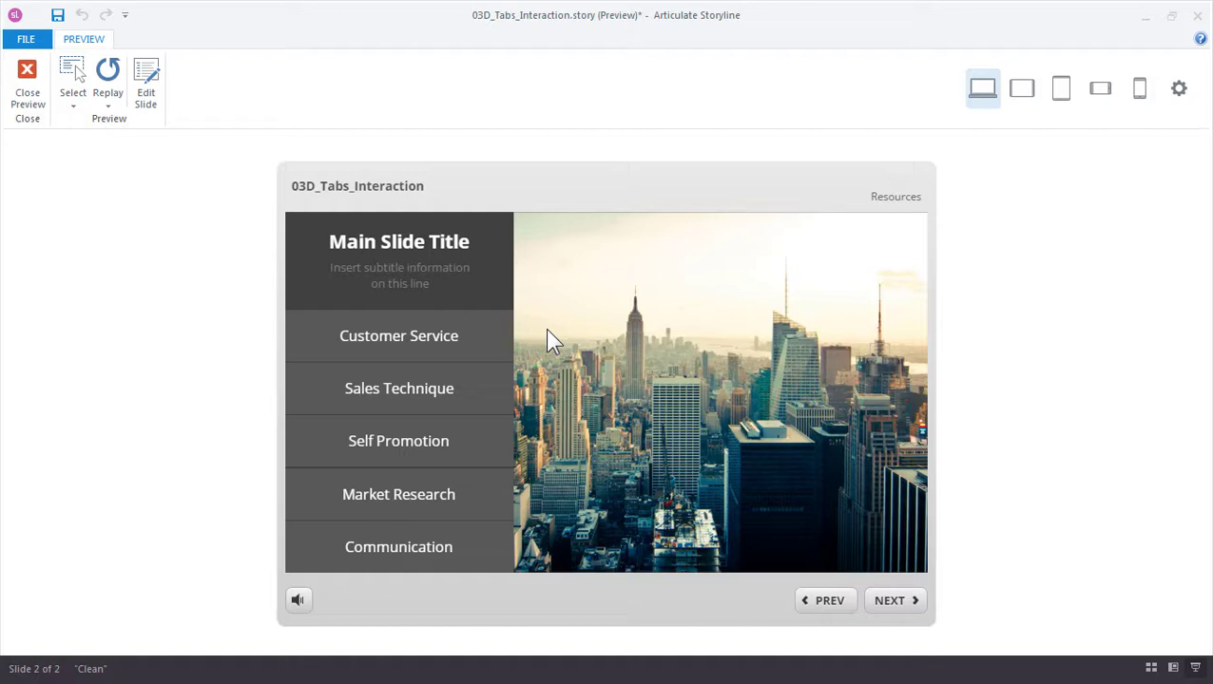
pyautogui.click(485, 340)
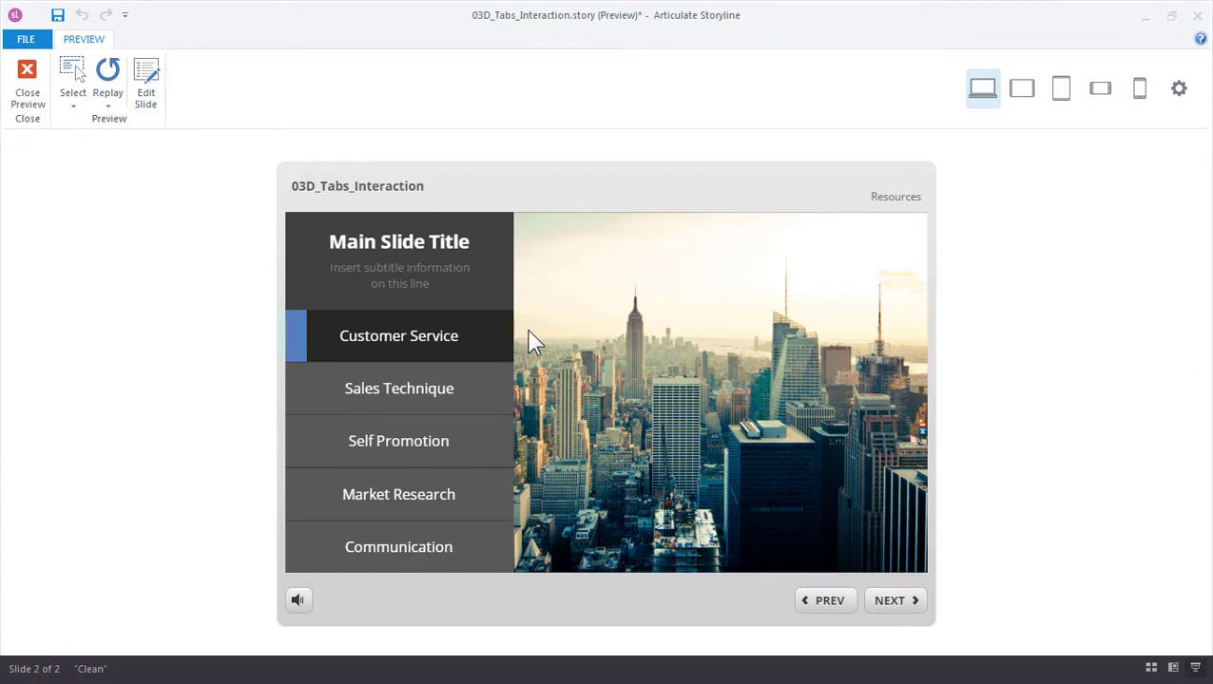
# Step: Close the preview and inspect Sales Technique and Self Promotion before reselecting Customer Service
pyautogui.click(28, 80)
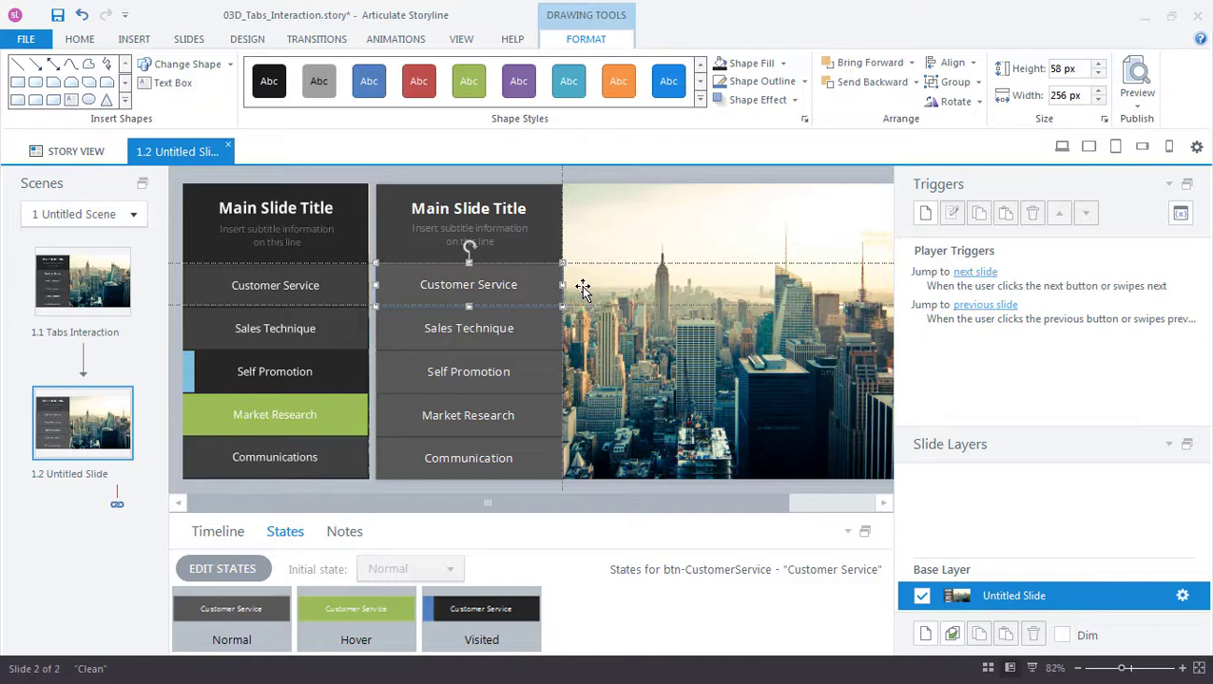
pyautogui.click(544, 322)
pyautogui.click(542, 367)
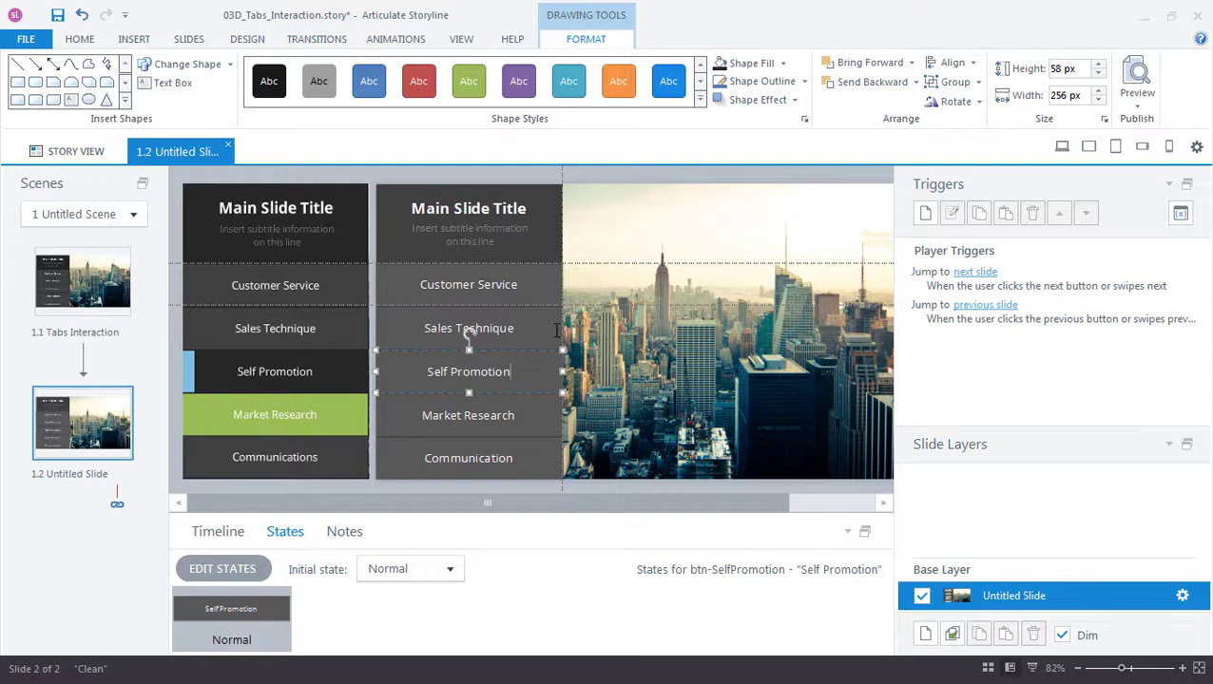
pyautogui.click(543, 282)
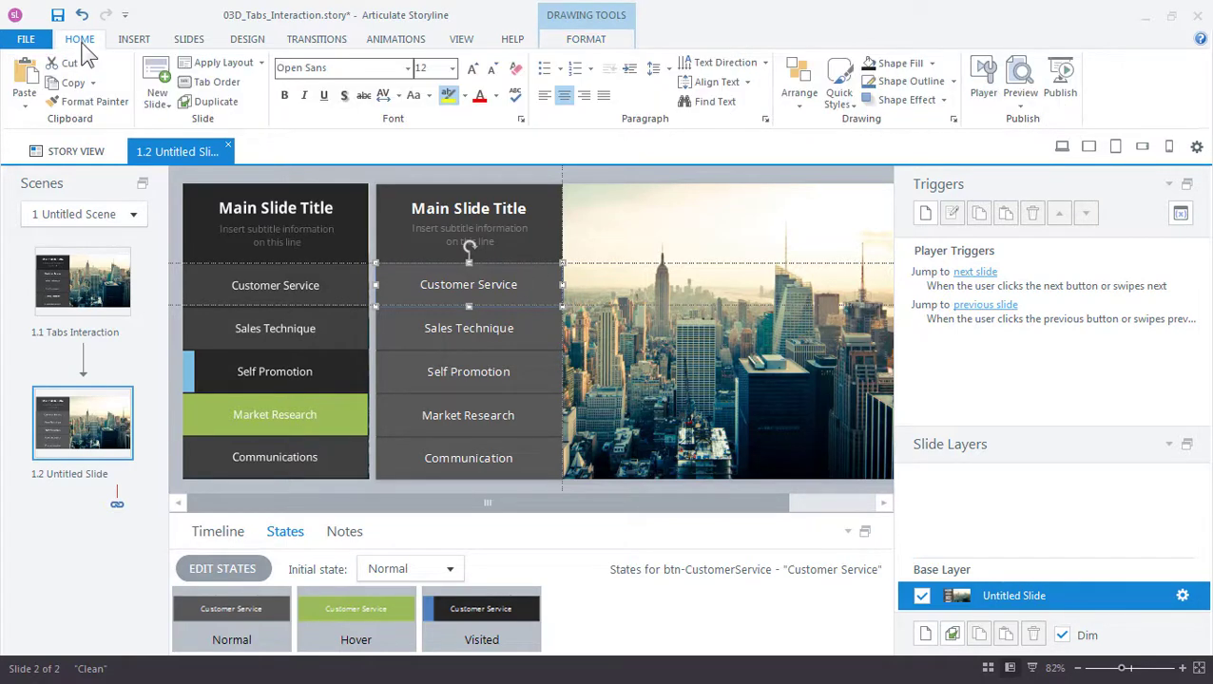
# Step: Format Painter Customer Service's states onto Sales Technique and verify its Normal, Hover and Visited thumbnails
pyautogui.click(104, 99)
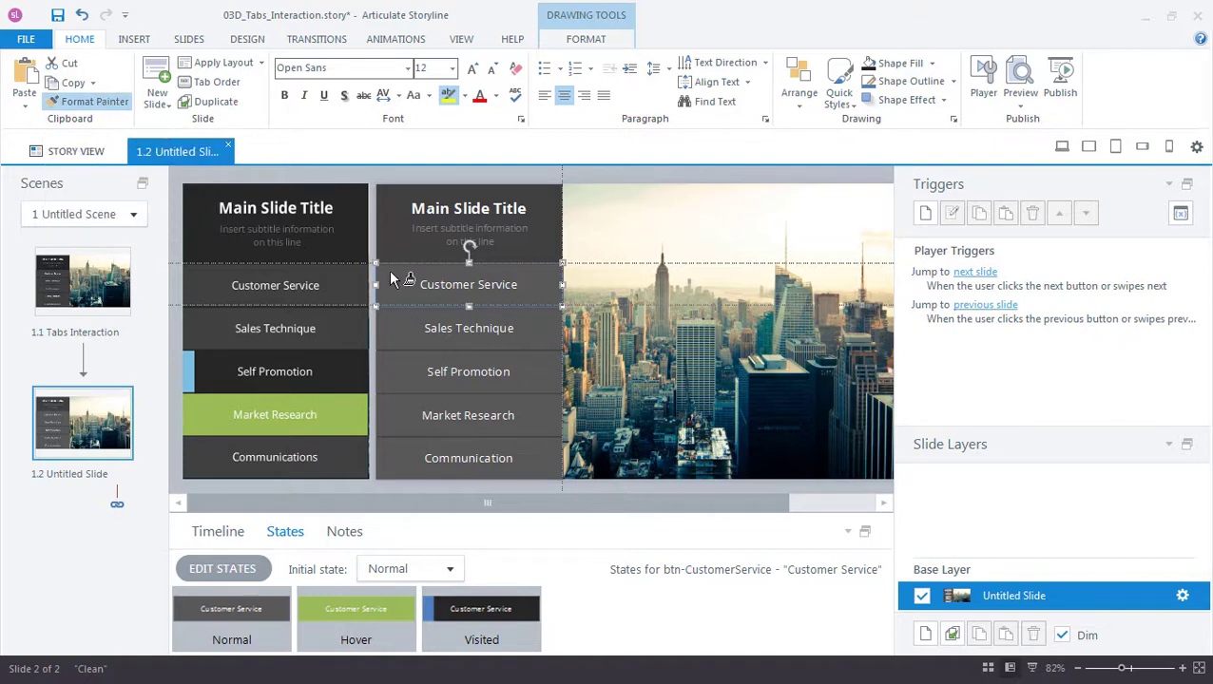
pyautogui.click(398, 325)
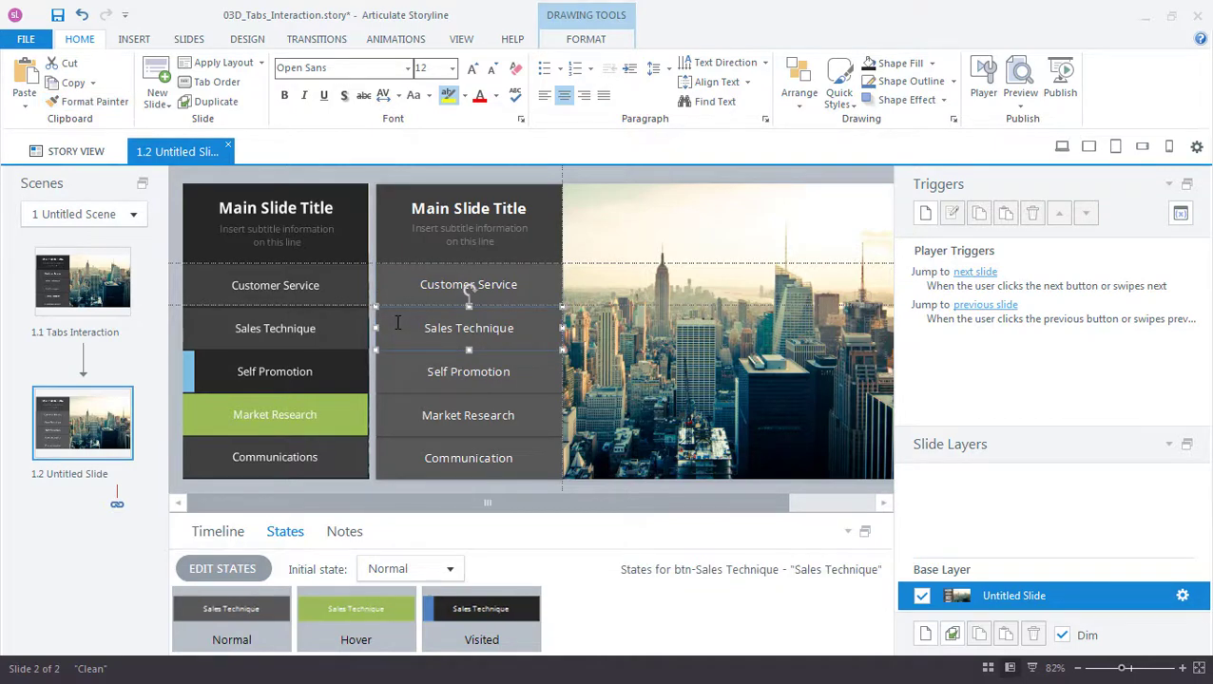
pyautogui.click(314, 631)
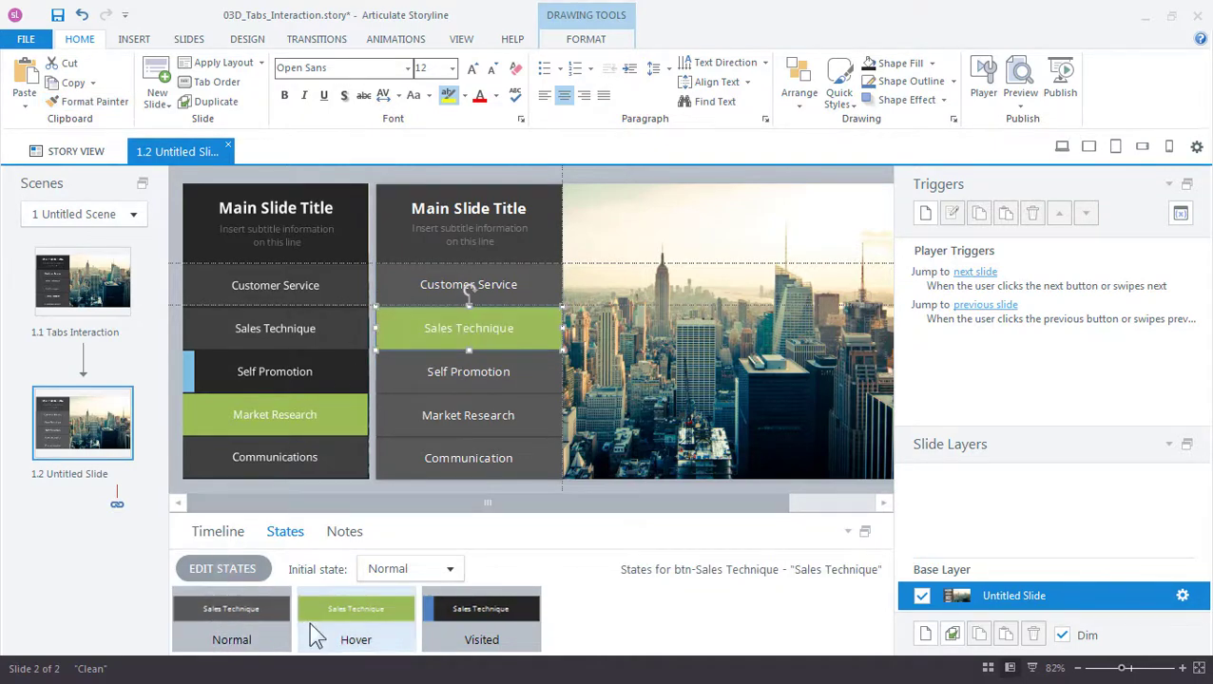
pyautogui.click(443, 627)
pyautogui.click(402, 637)
pyautogui.click(272, 635)
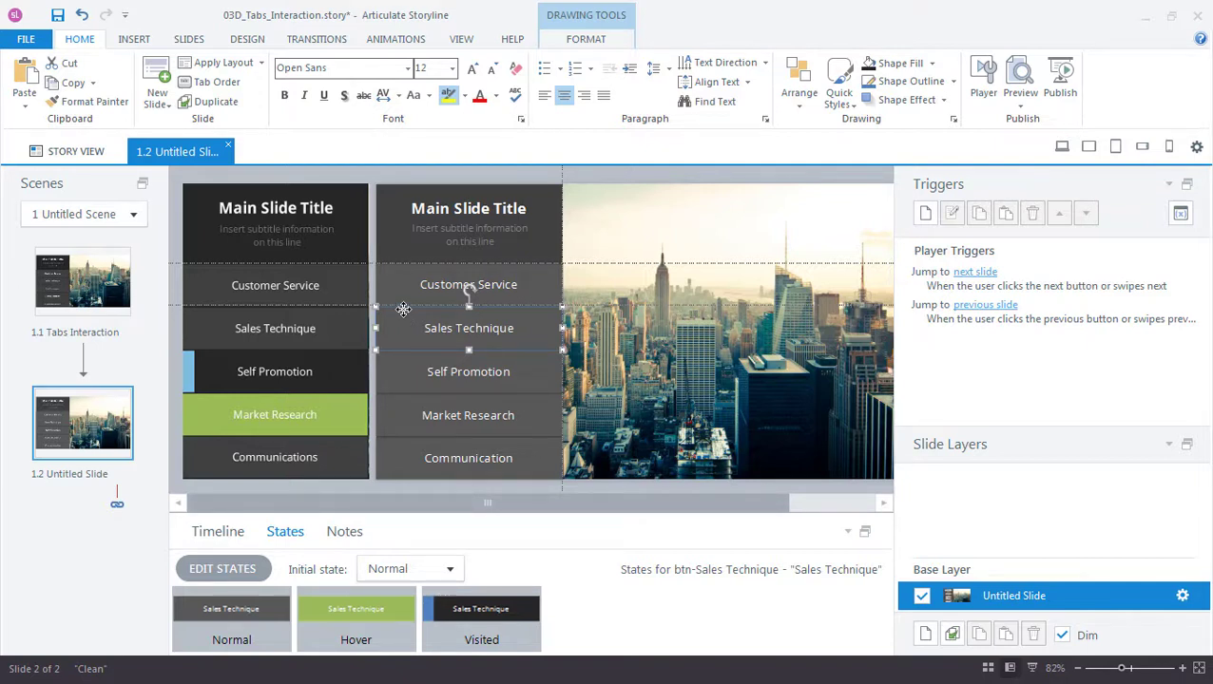
# Step: Paint the states onto Self Promotion, Market Research and Communication, then turn Format Painter off with Esc
pyautogui.click(91, 101)
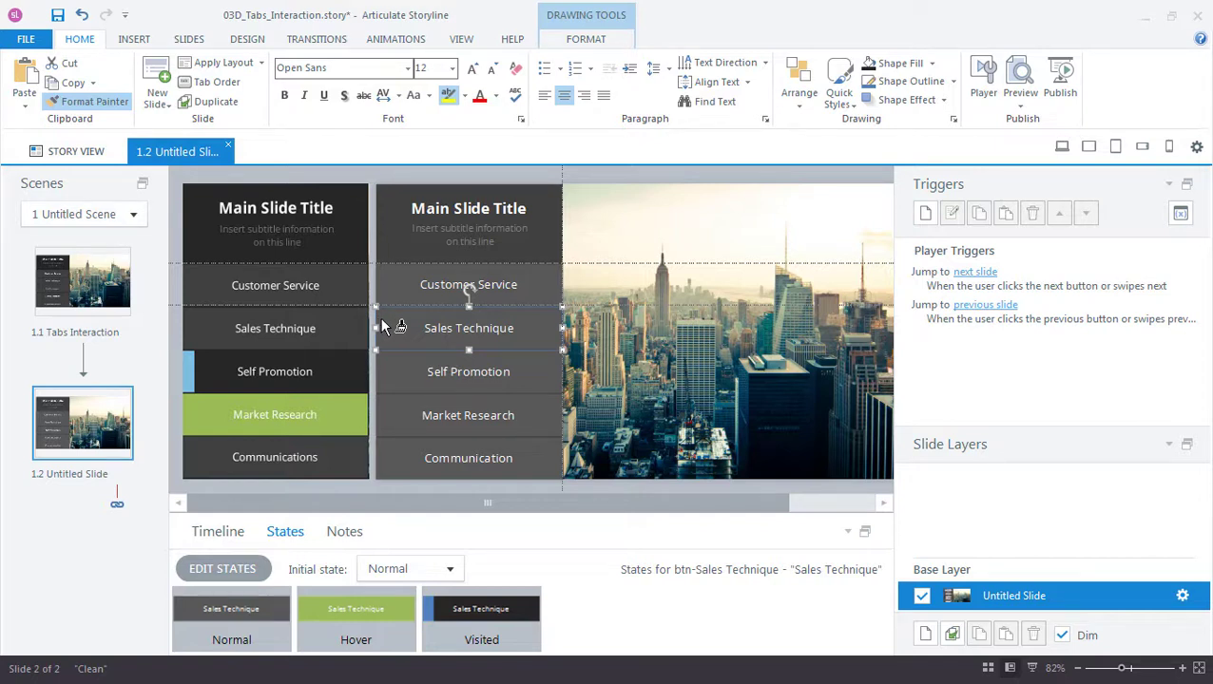
pyautogui.click(390, 372)
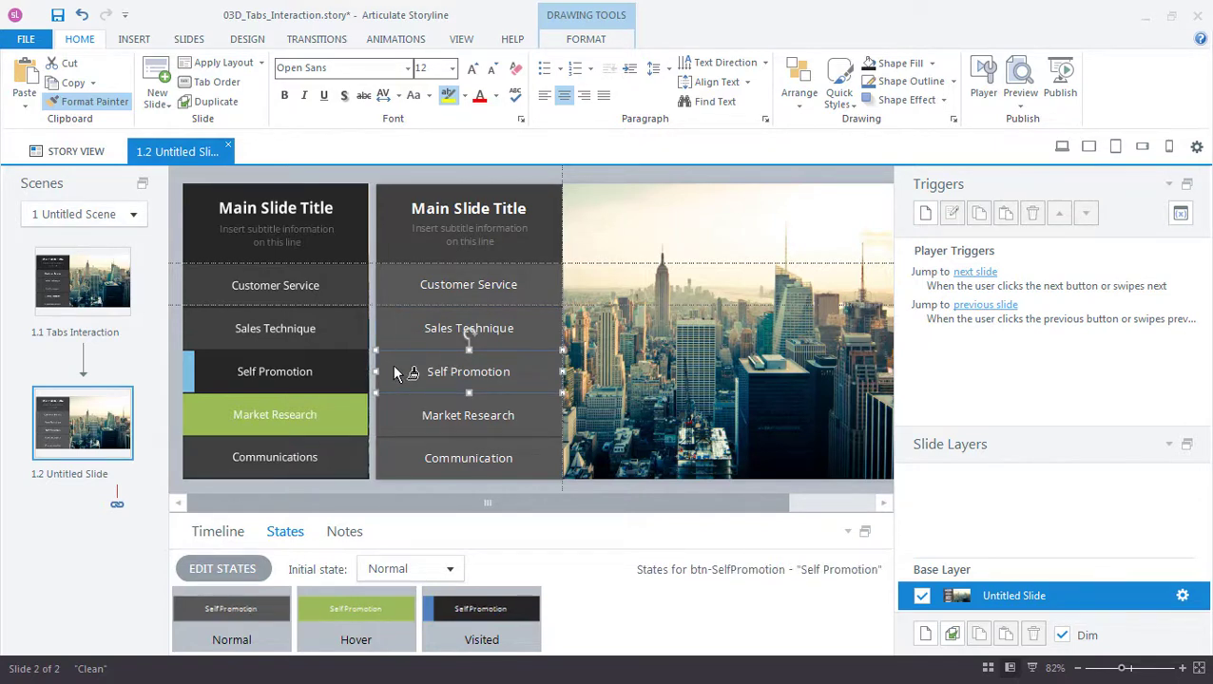
pyautogui.click(395, 413)
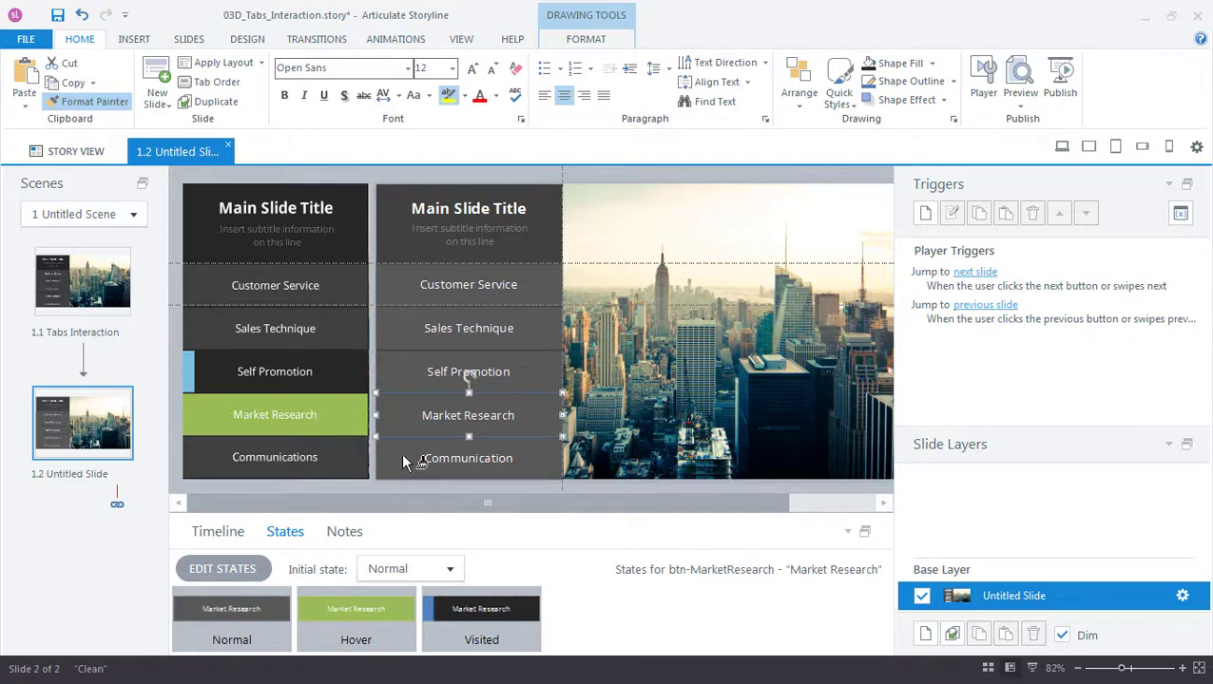
pyautogui.click(440, 462)
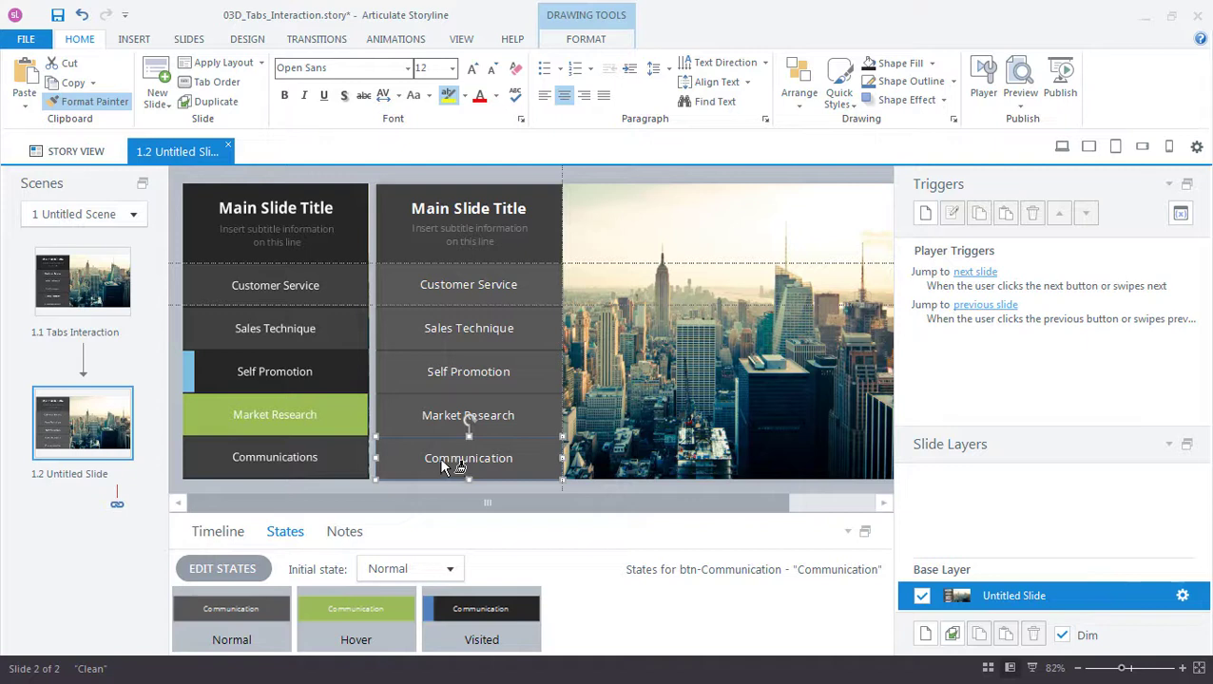
pyautogui.press('Escape')
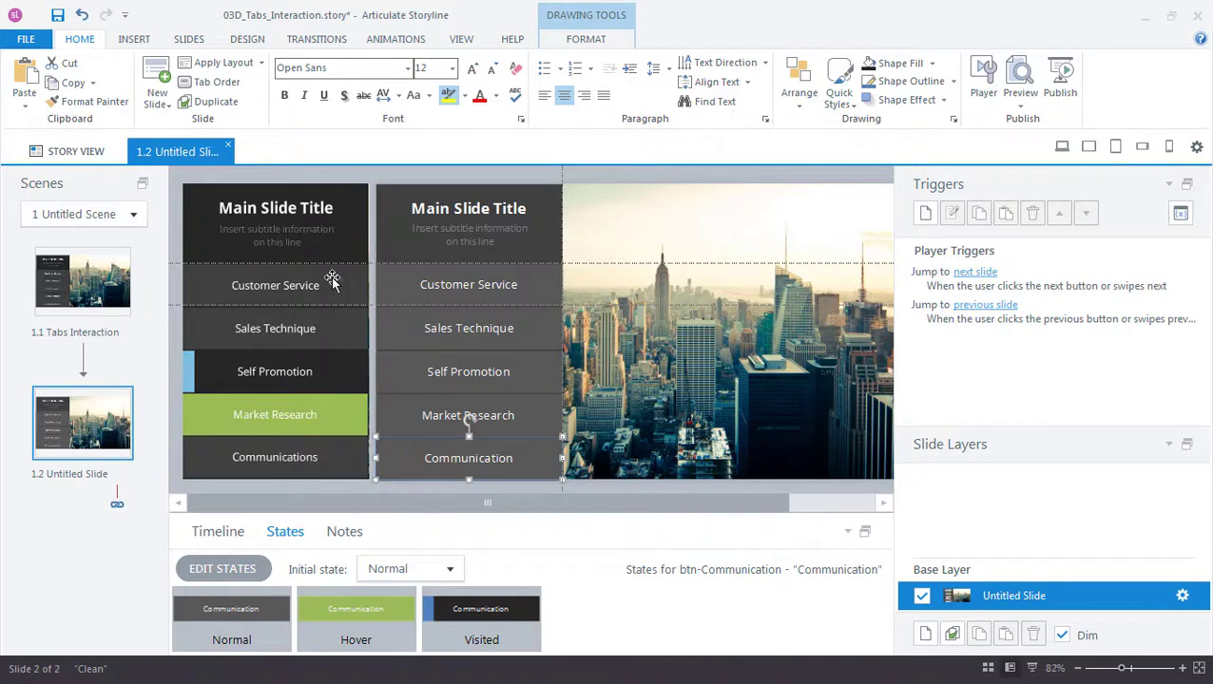
# Step: Delete the DesignComp picture, then select Self Promotion to confirm its Normal, Hover and Visited states
pyautogui.click(257, 233)
pyautogui.press('Delete')
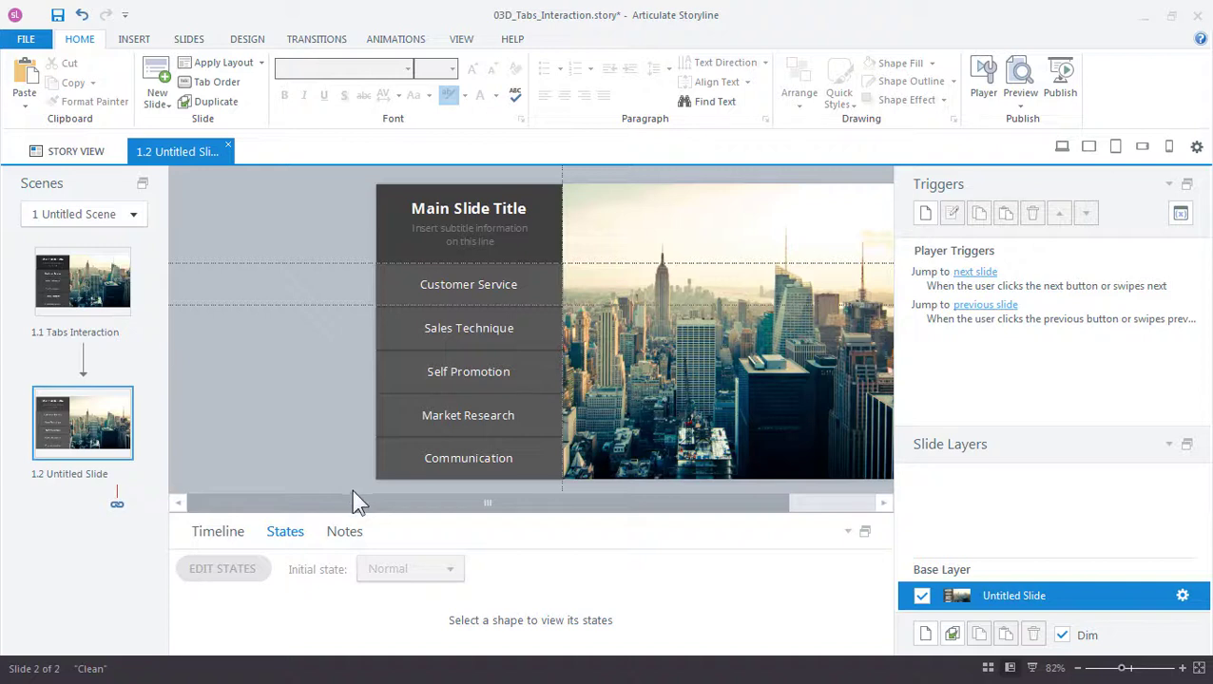
pyautogui.moveTo(353, 492); pyautogui.dragTo(427, 504)
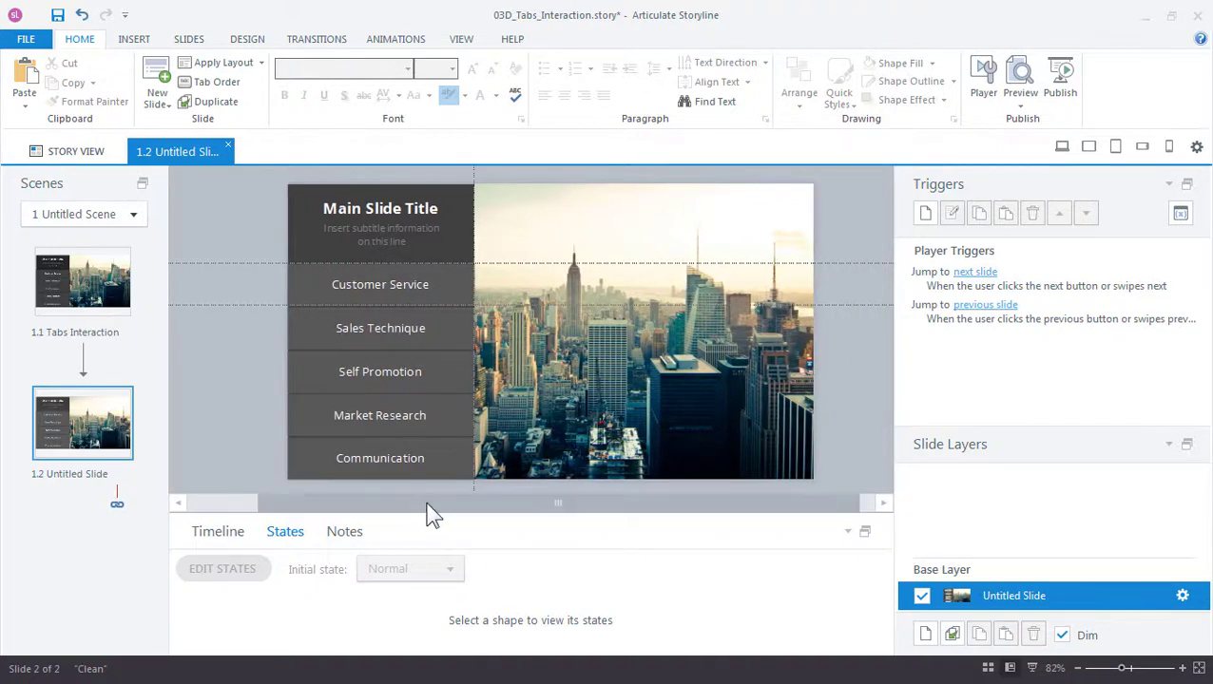
pyautogui.click(441, 385)
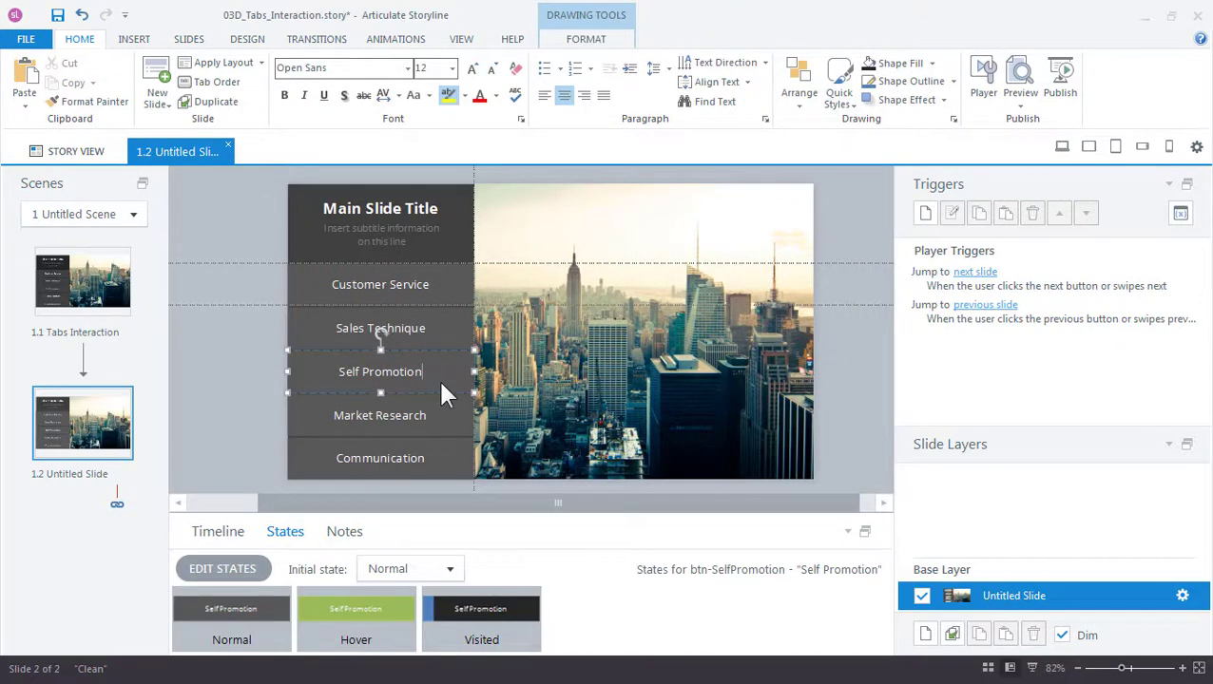